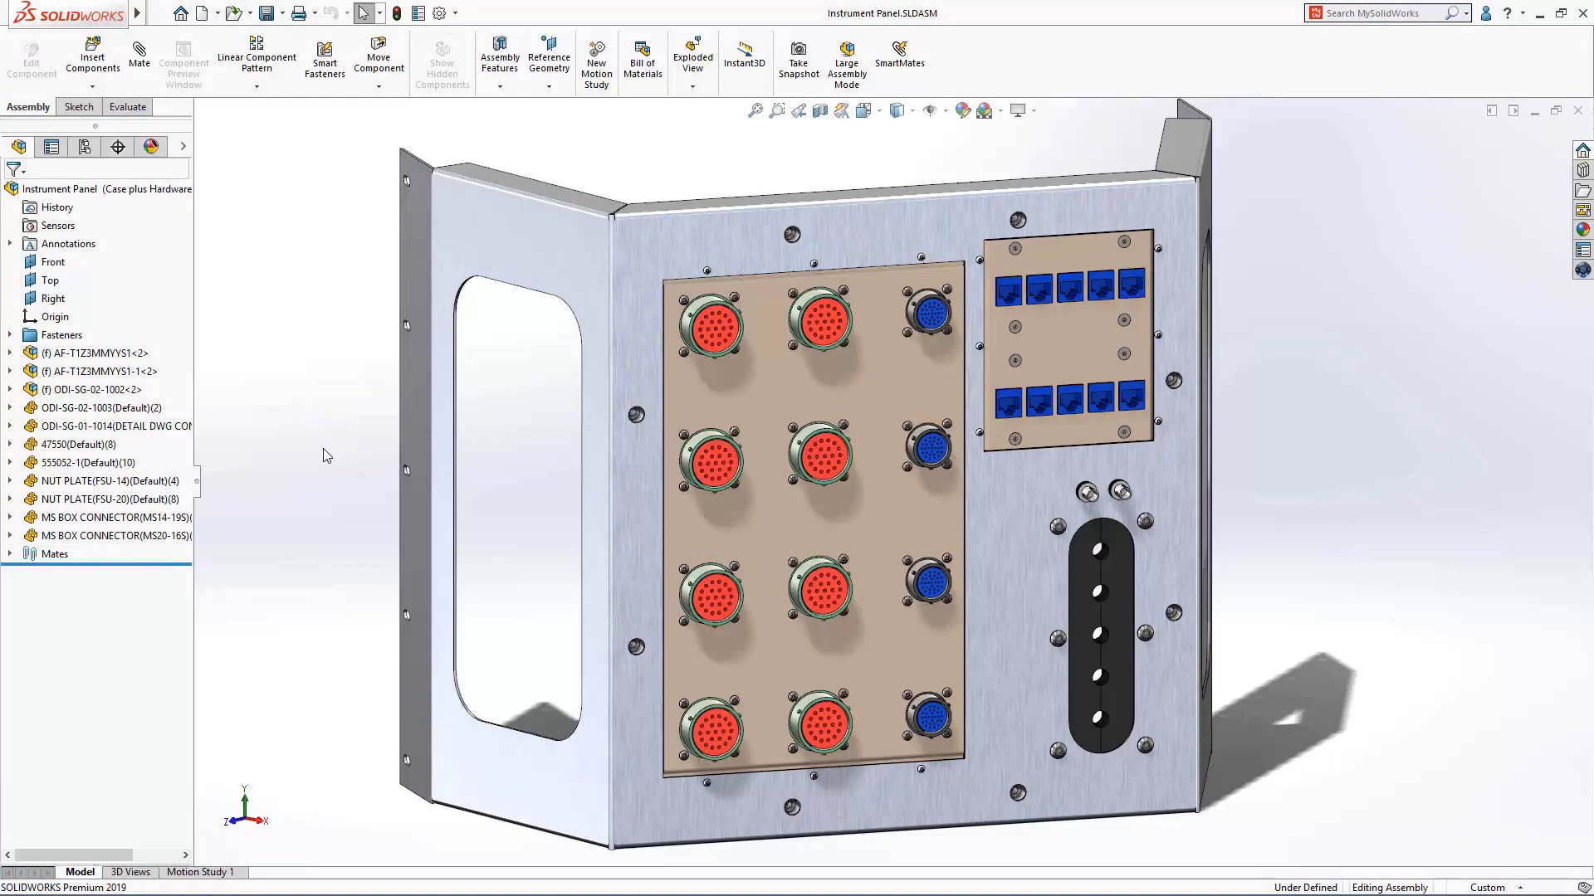
Open the Panel Housing component from the instrument panel assembly as a standalone part.
left_click(622, 460)
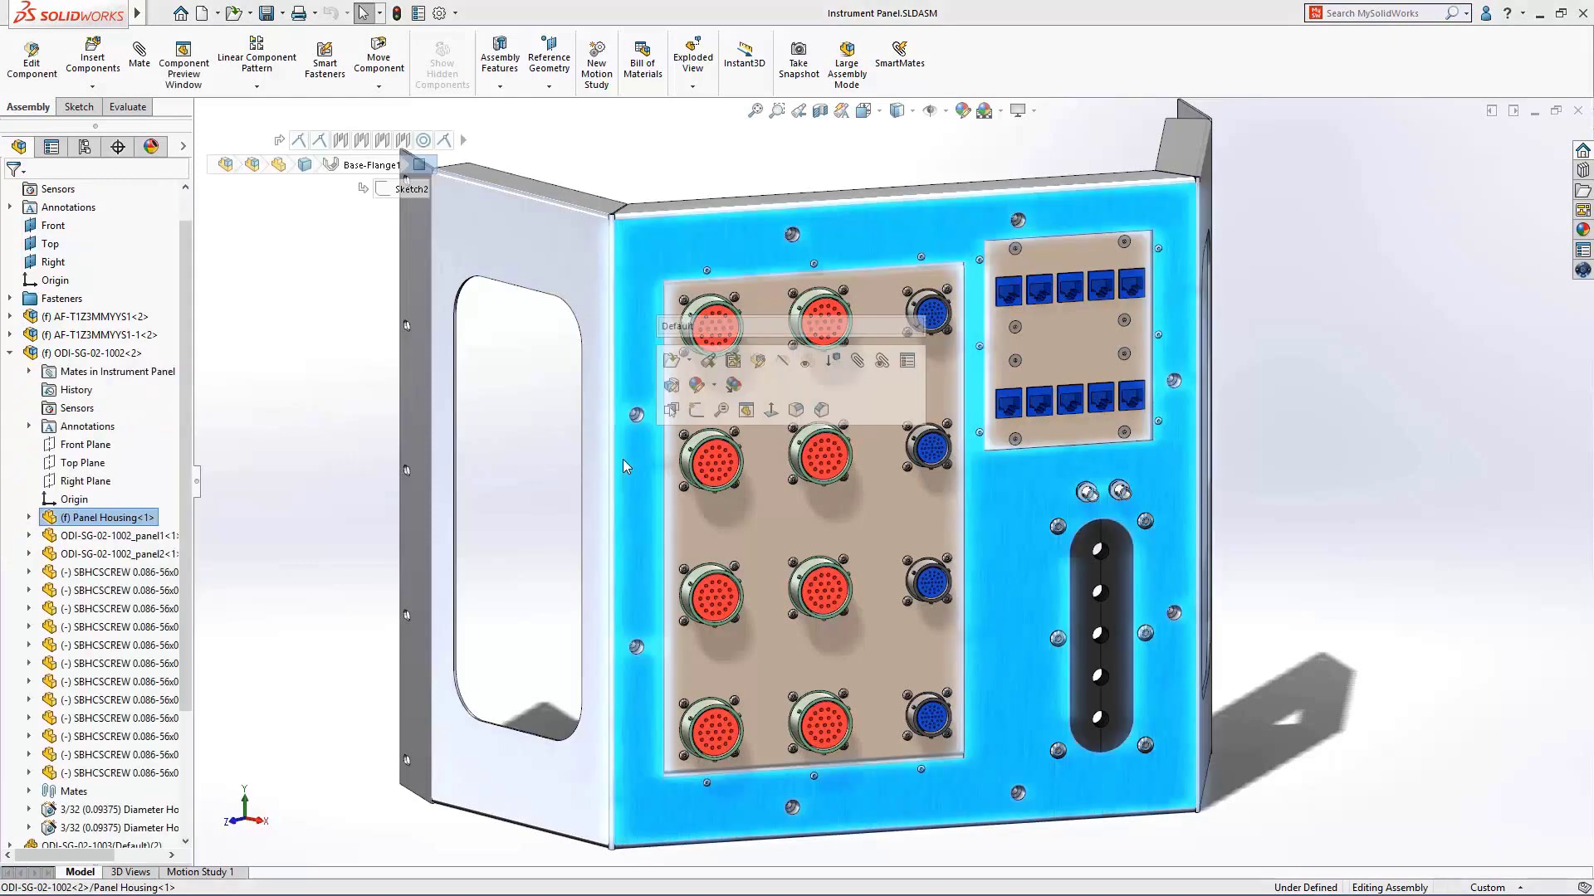
left_click(669, 361)
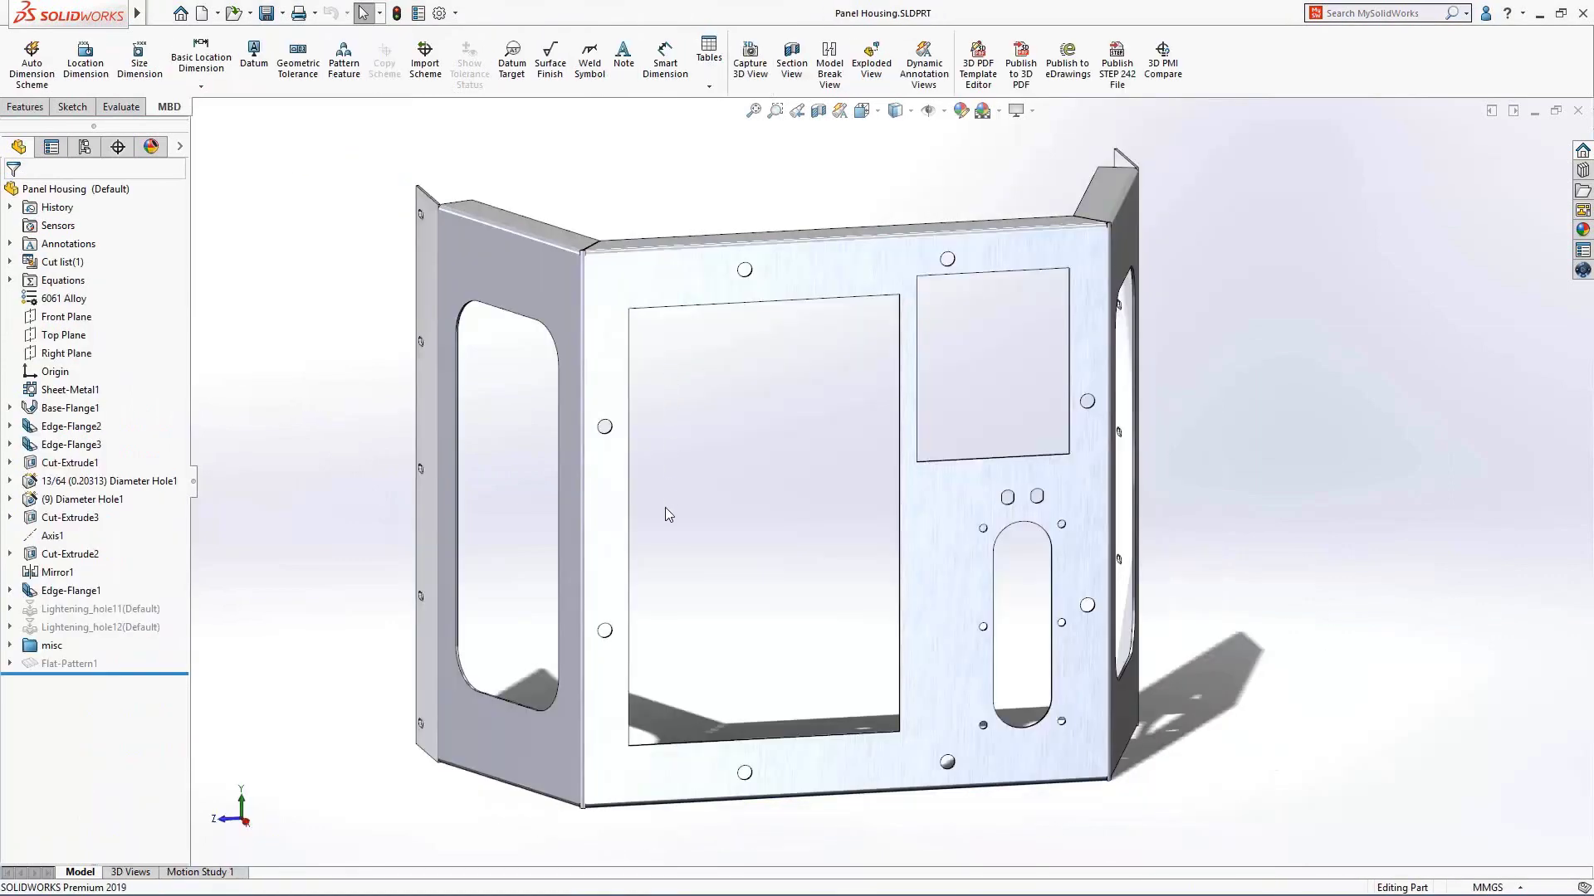
Add bend notes to Flat-Pattern1 that label each bend's direction, angle and radius.
mouse_move(732, 828)
middle_mouse_down()
mouse_move(569, 825)
mouse_move(745, 833)
middle_mouse_up()
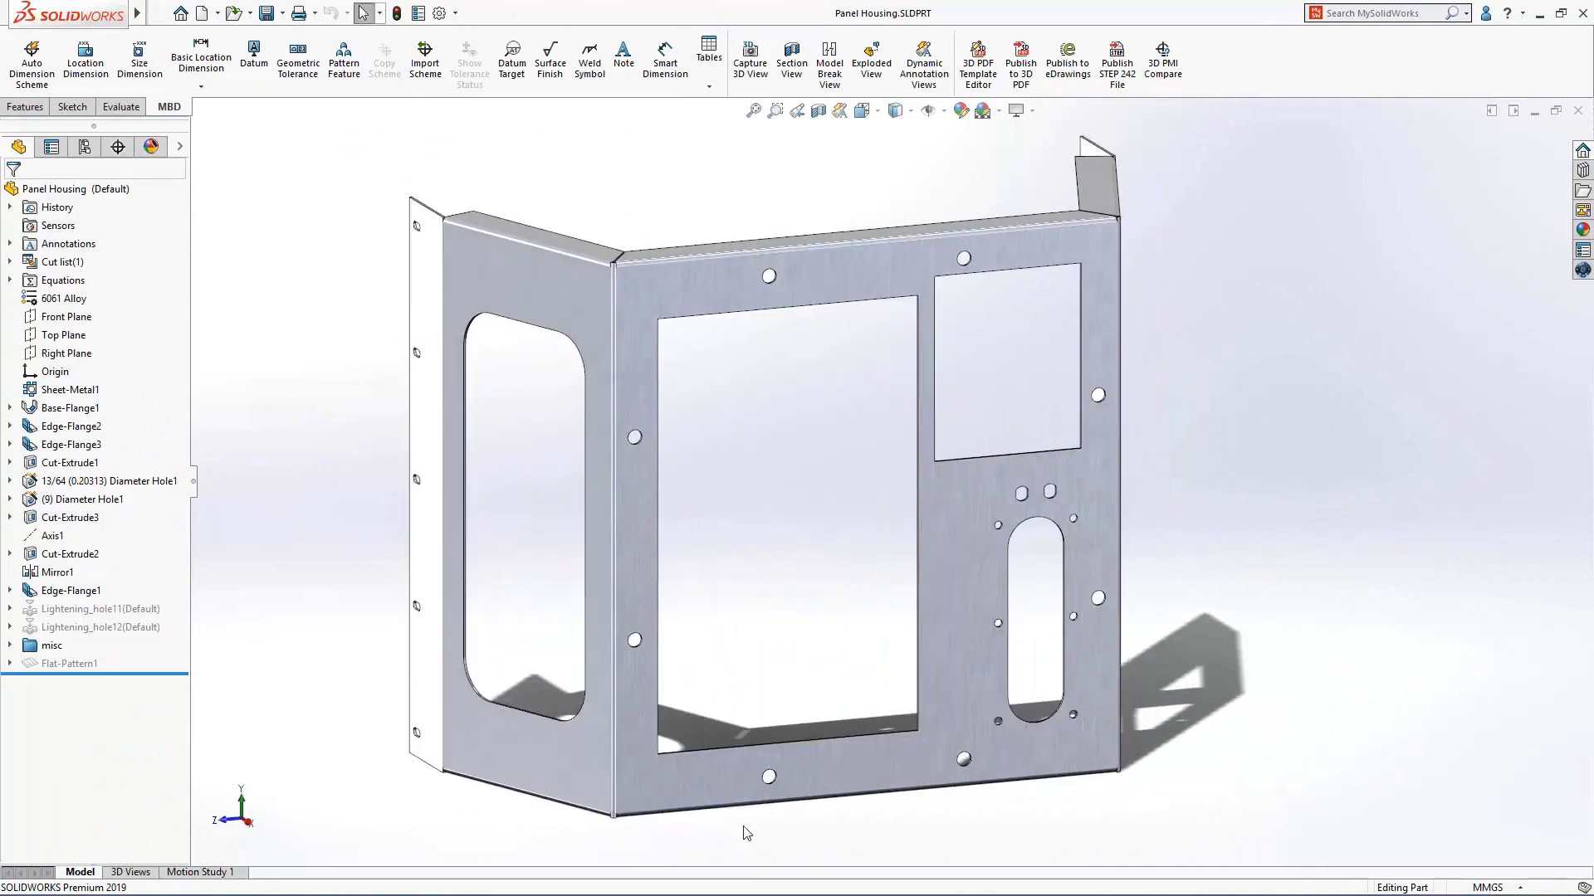
right_click(75, 665)
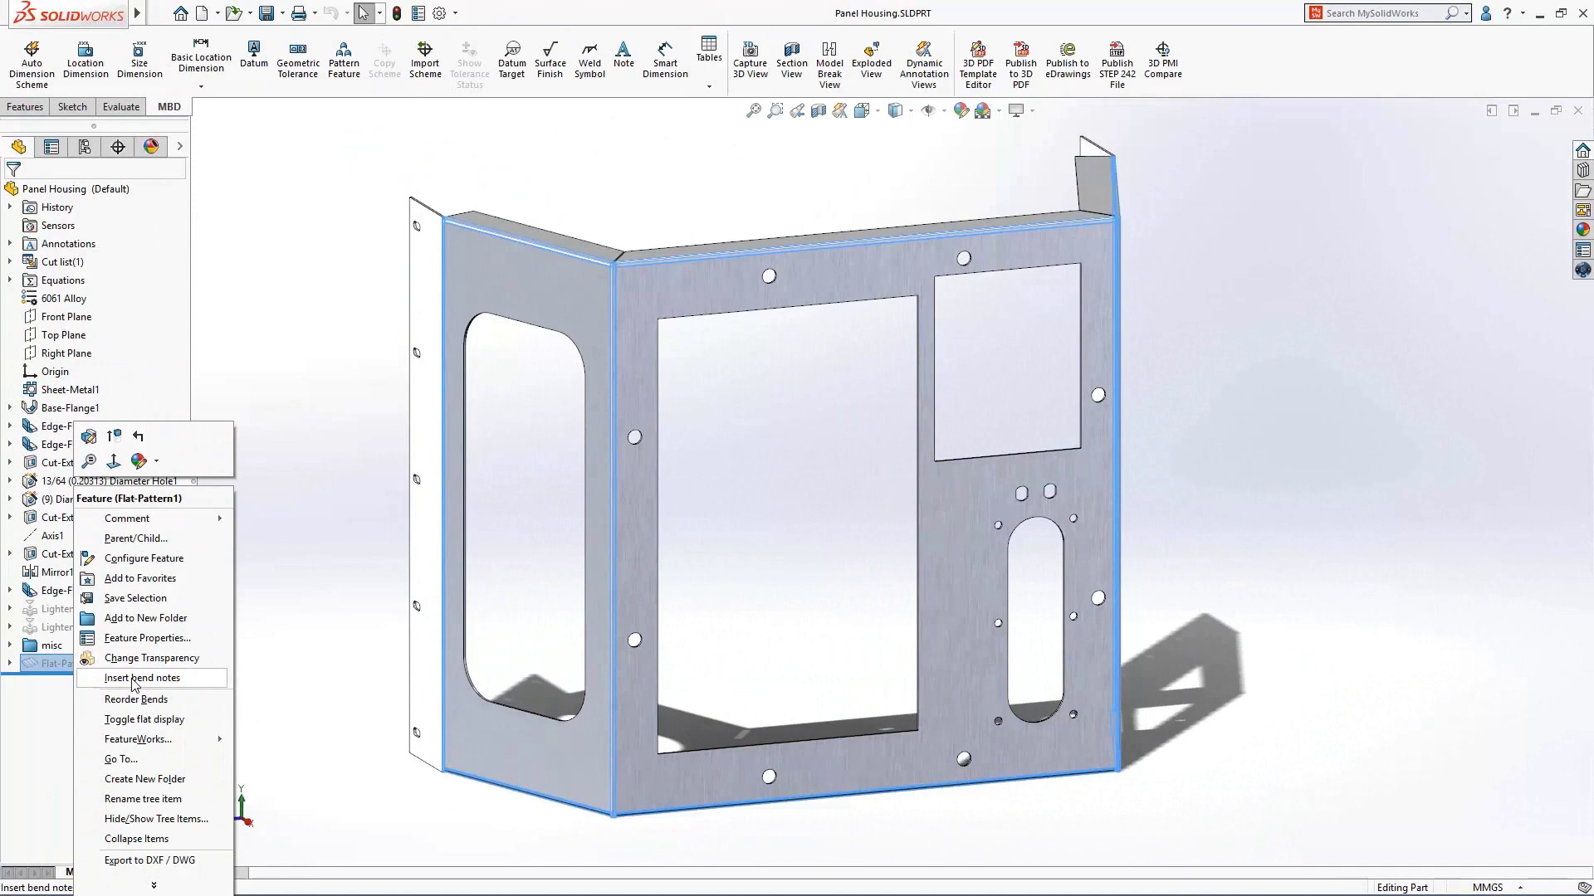
left_click(133, 680)
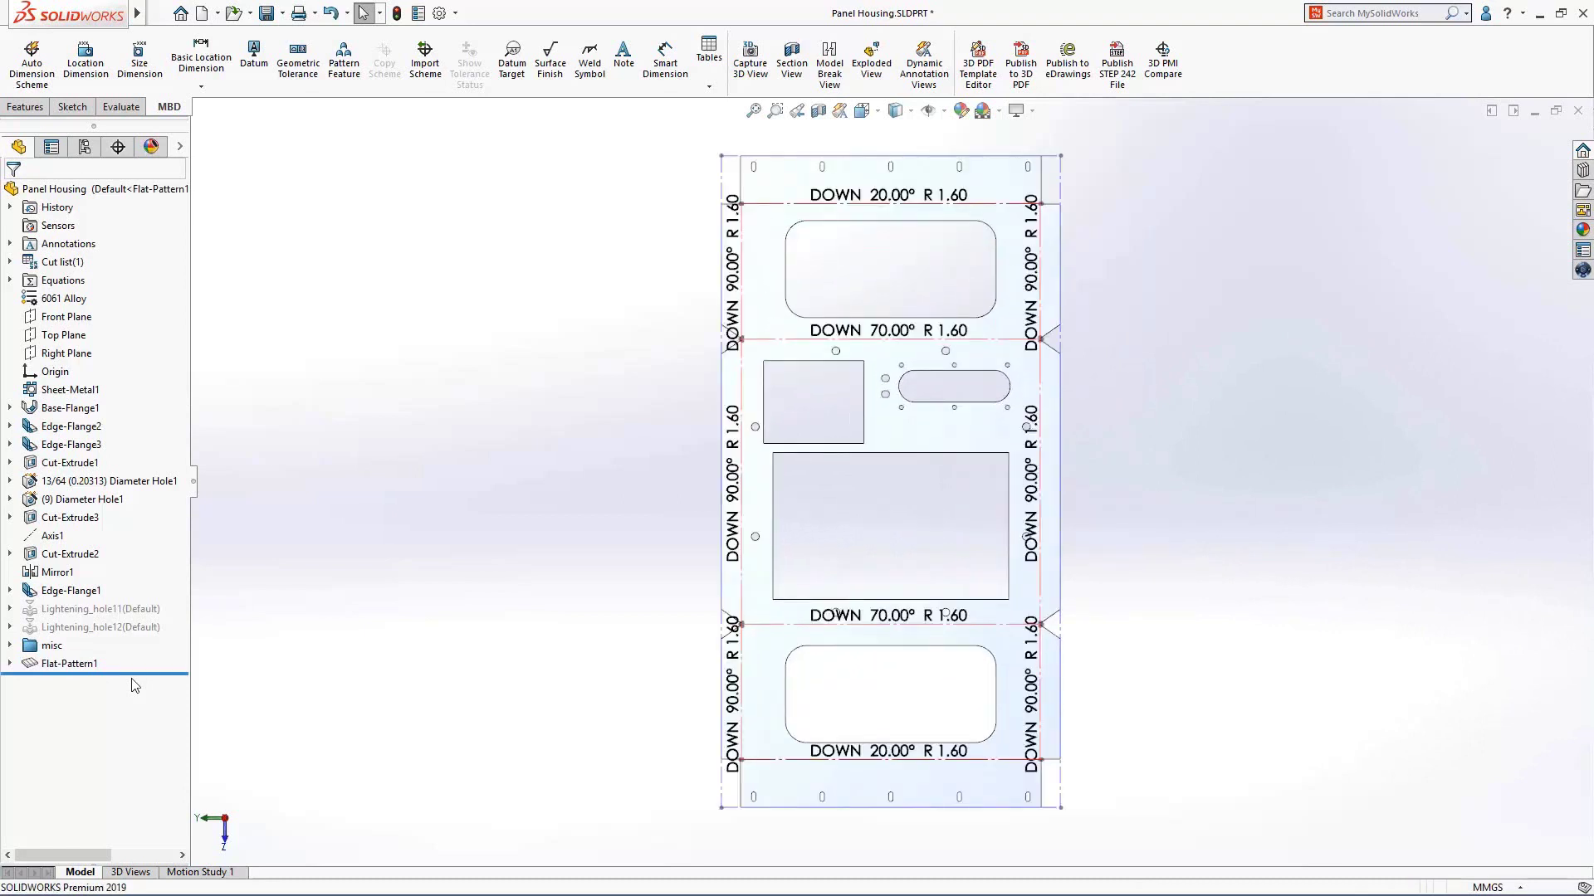
left_click(709, 86)
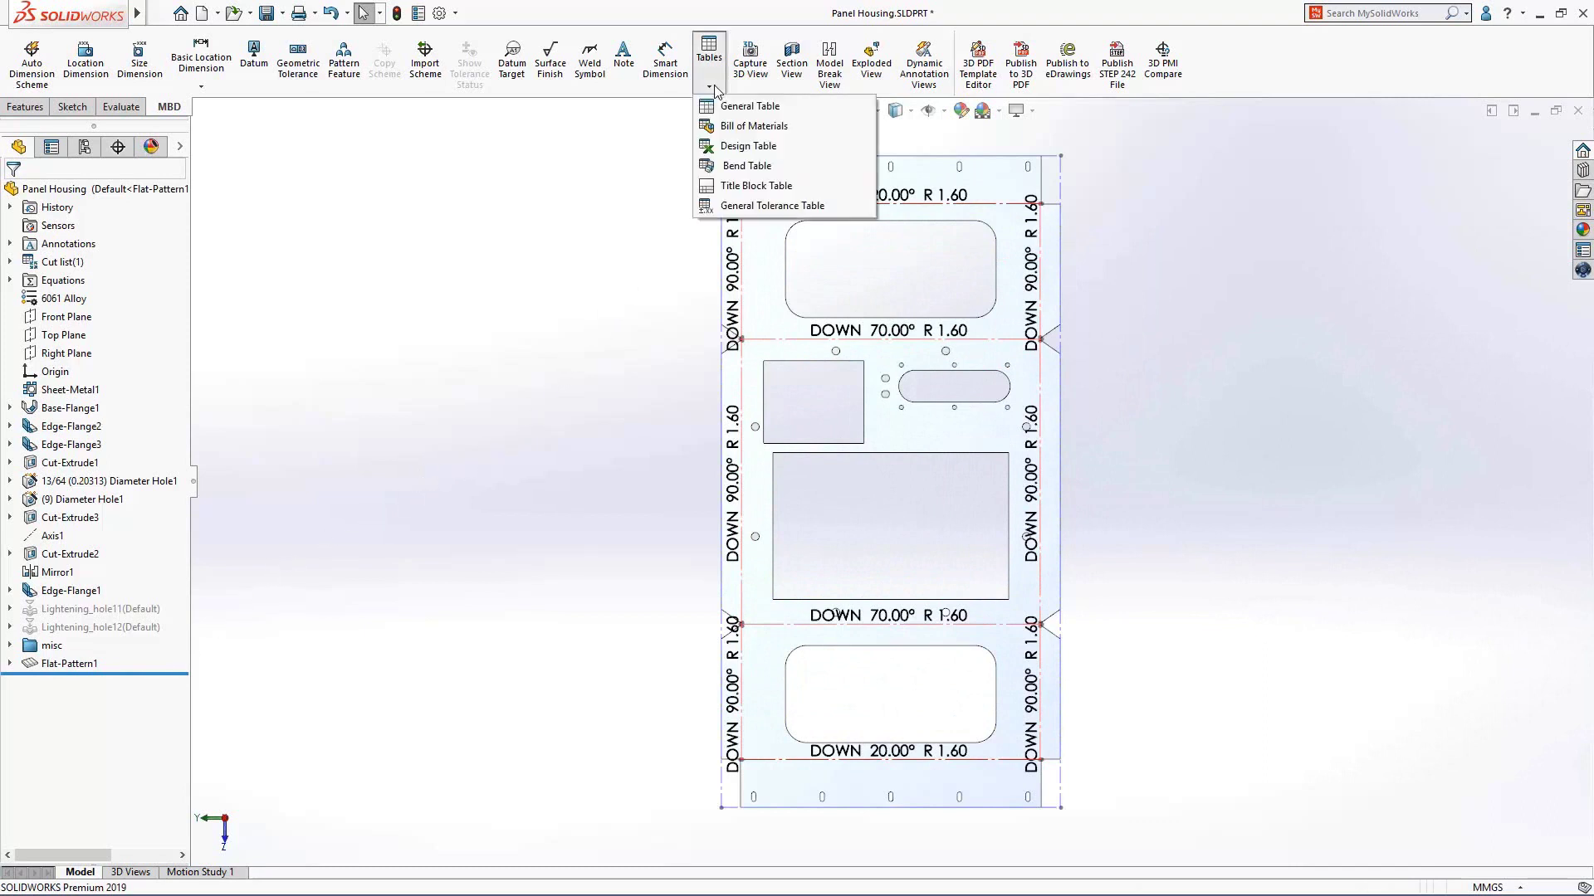
Place a default bend table left of the flat pattern, tagging bends A–K.
left_click(718, 166)
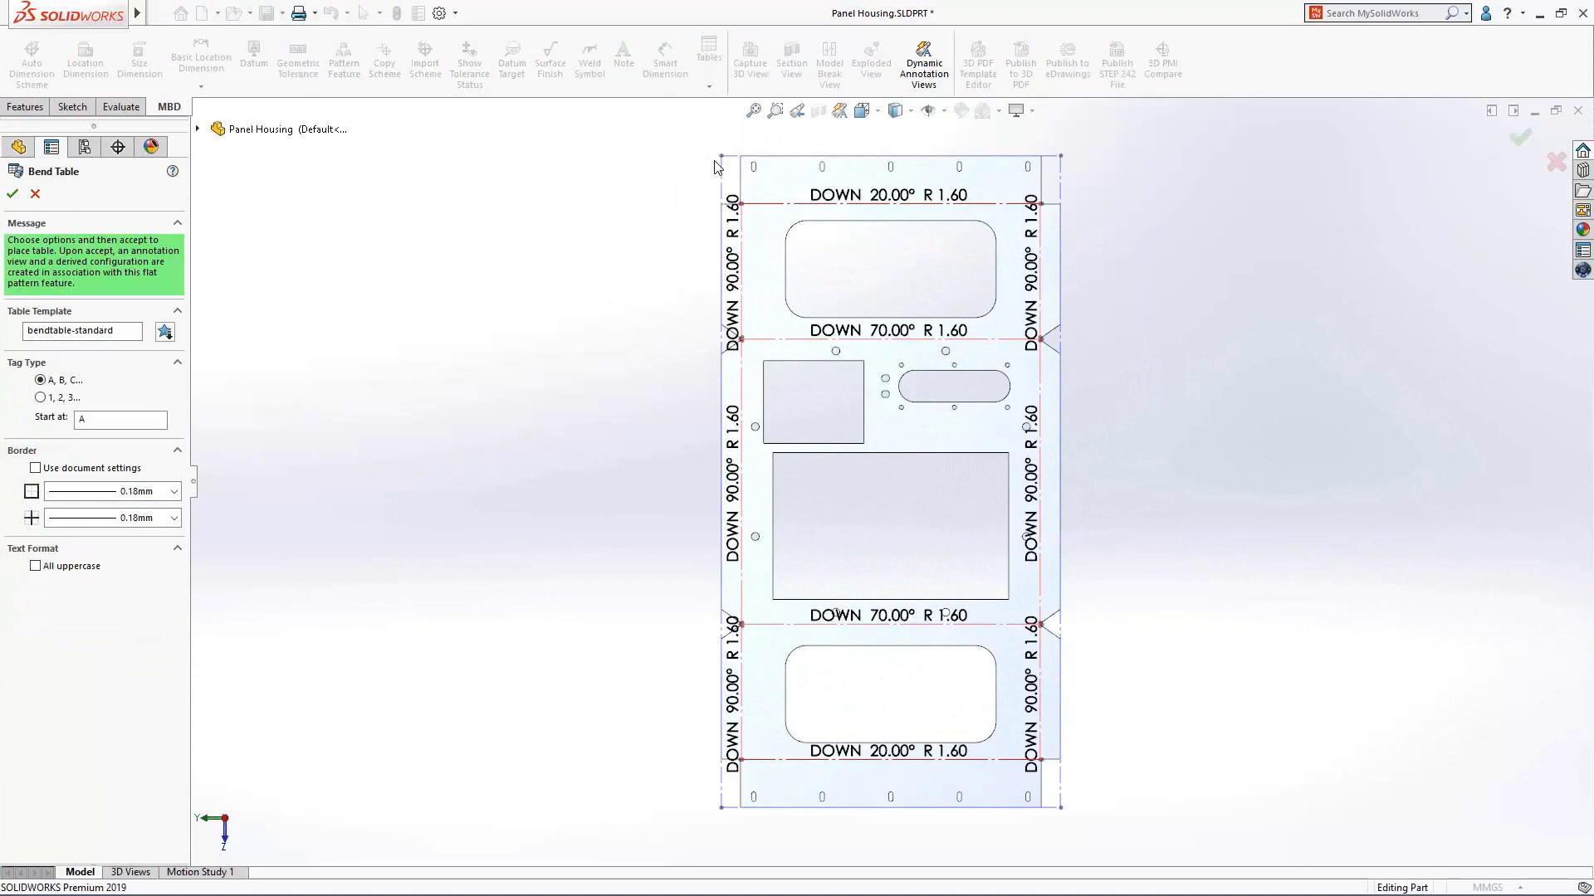
left_click(269, 205)
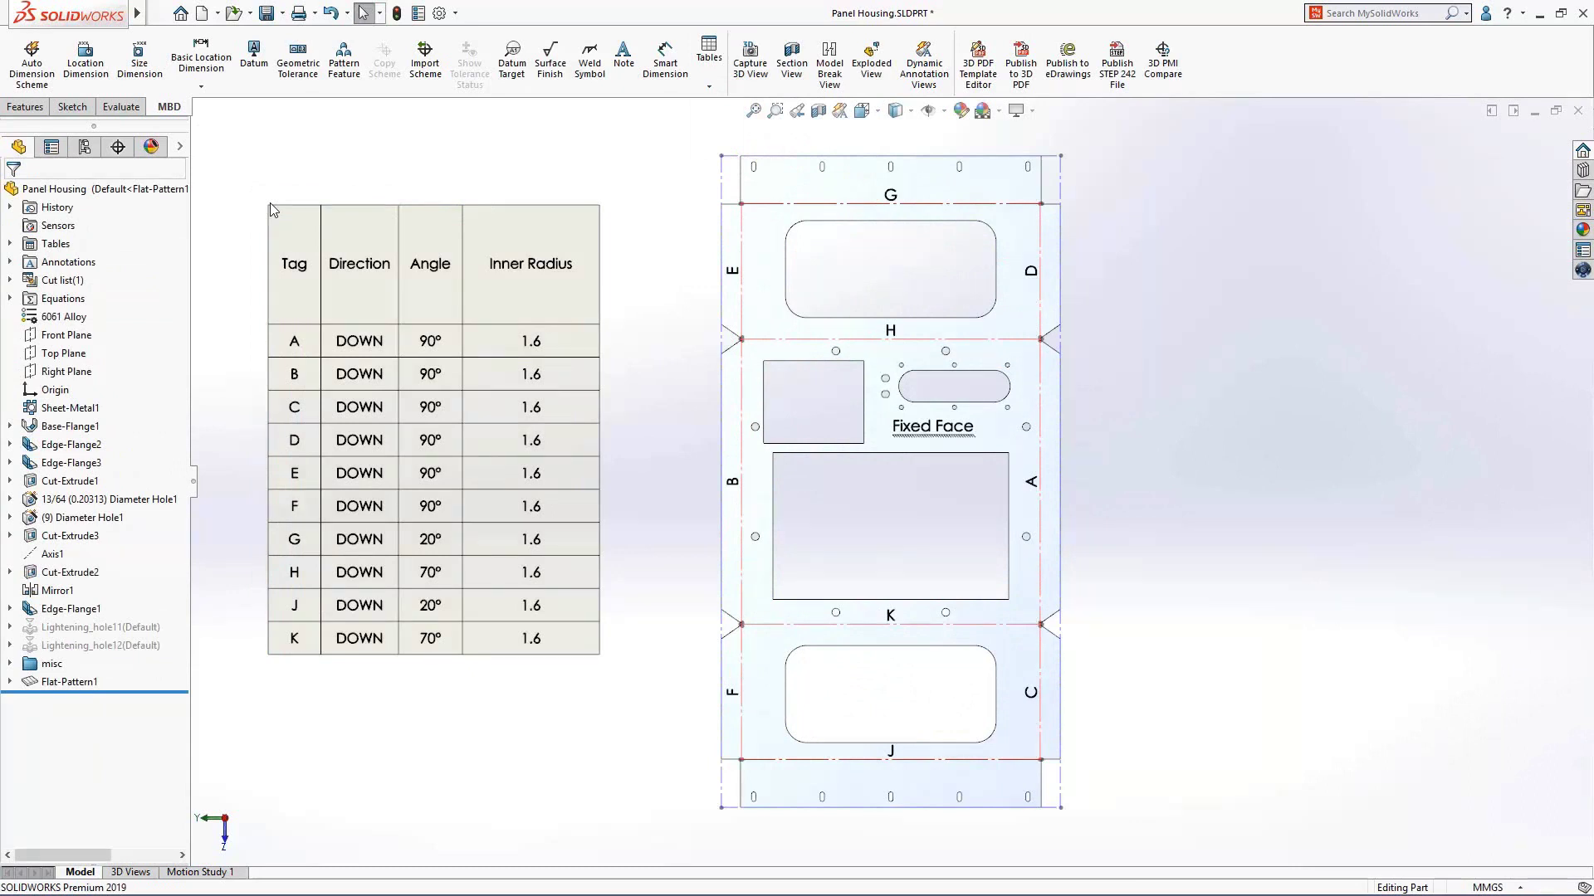
left_click(138, 871)
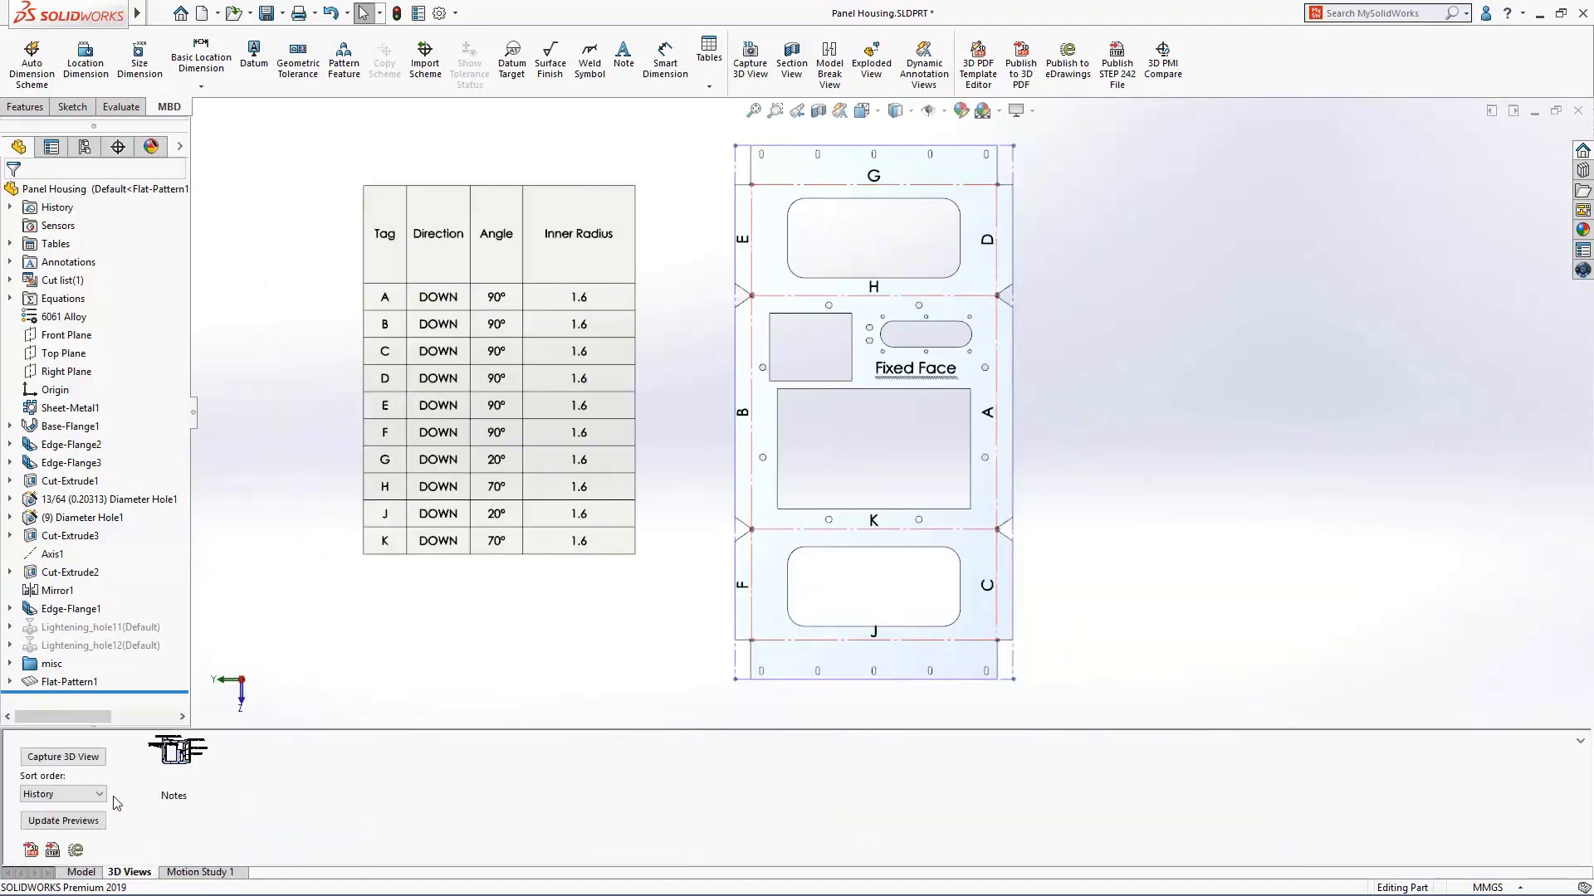
Save a 3D view named Flat-Pattern, then check the Notes and Flat-Pattern views.
left_click(80, 757)
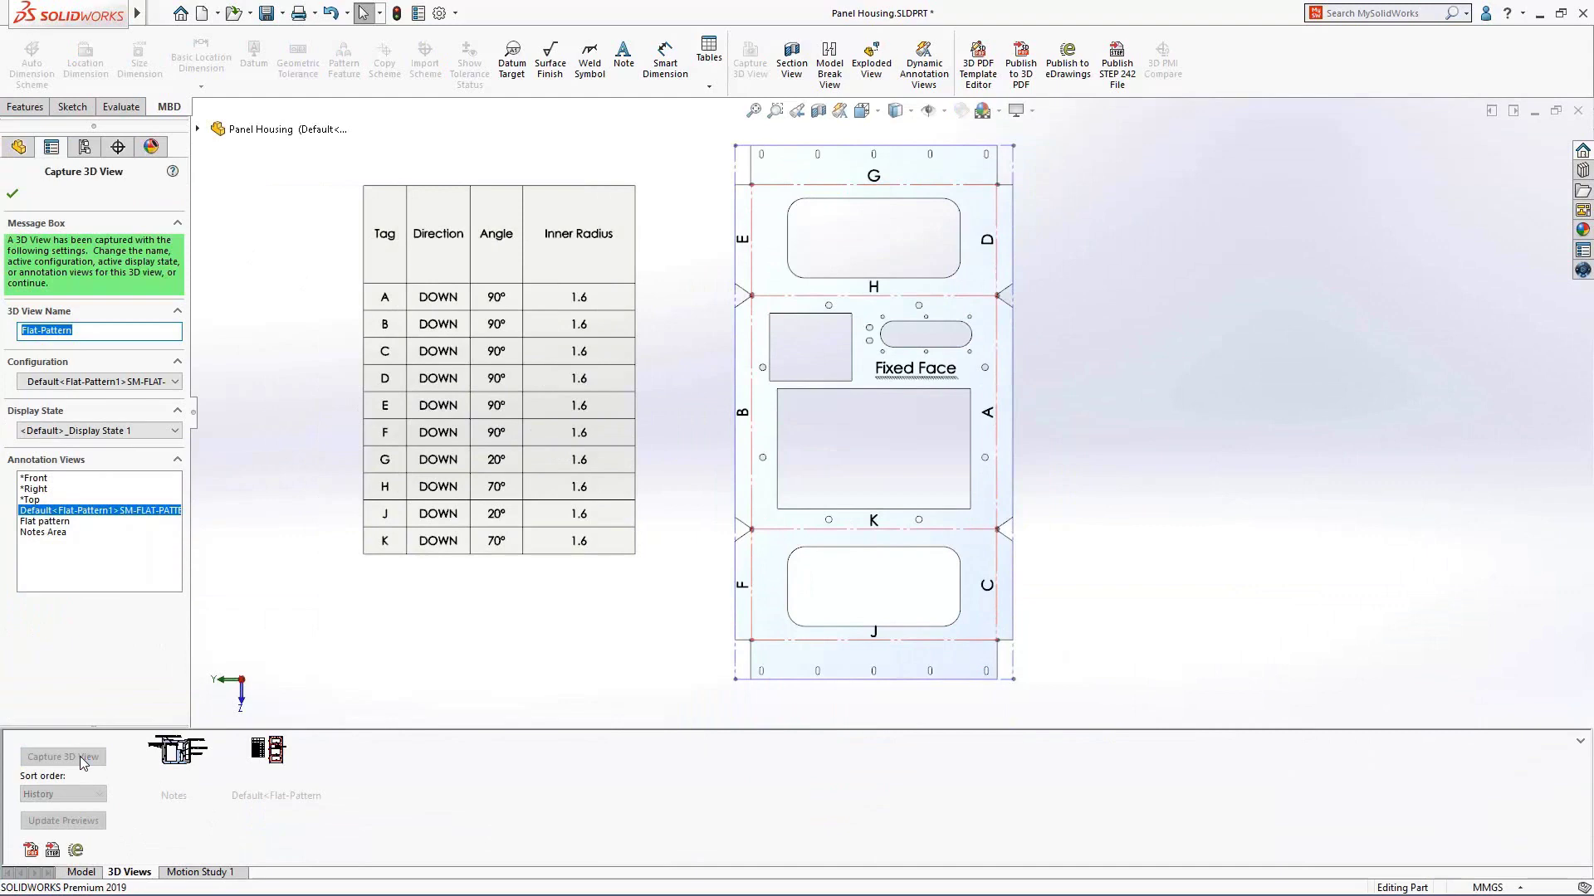
key("Return")
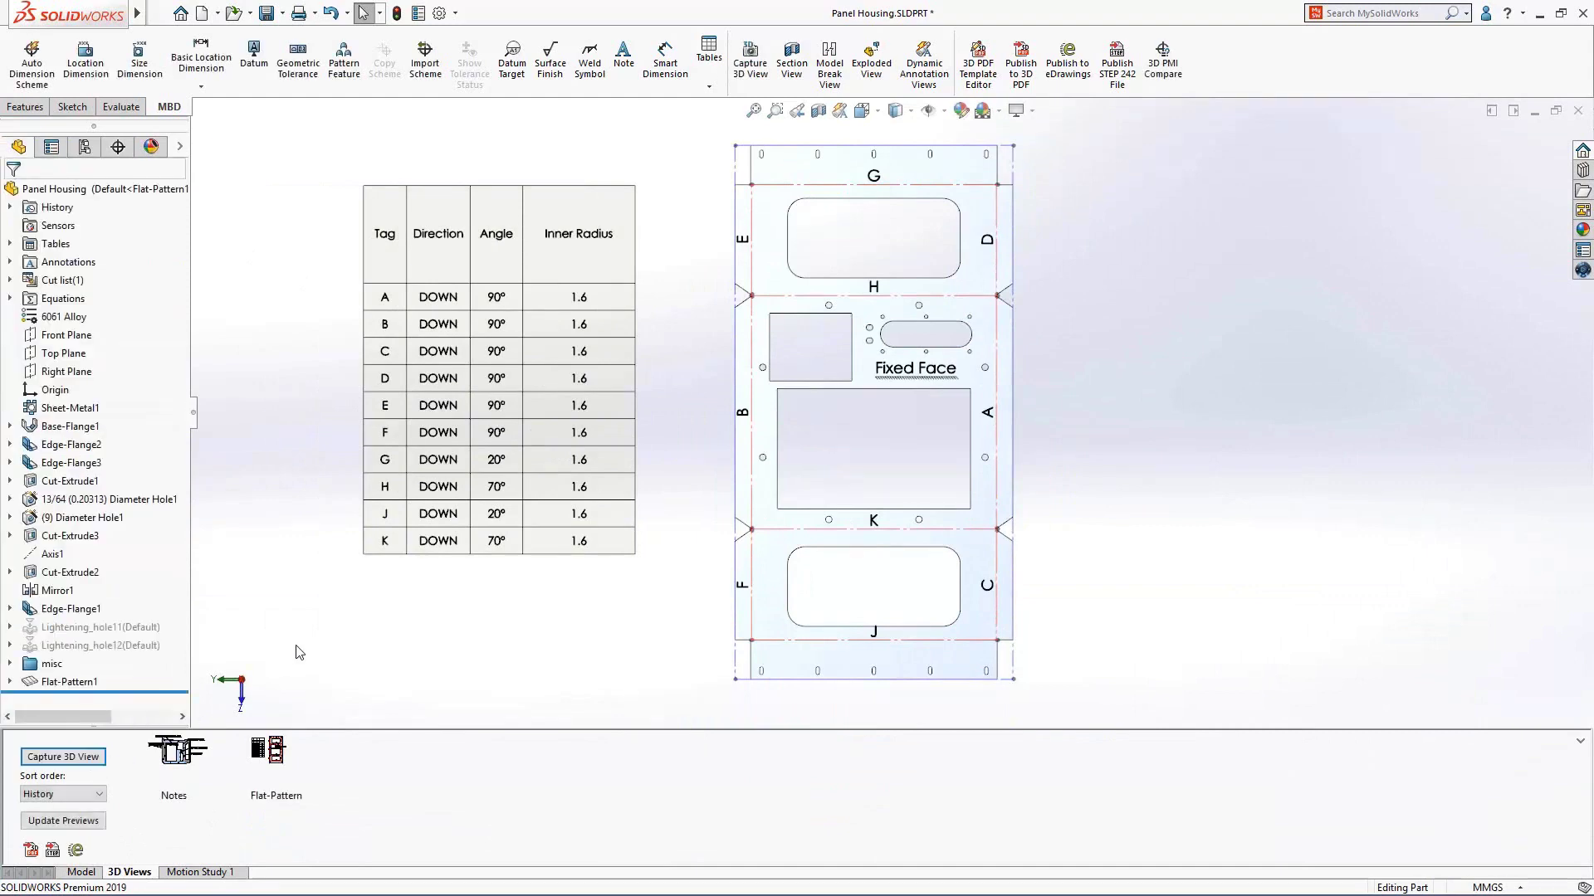
double_click(177, 751)
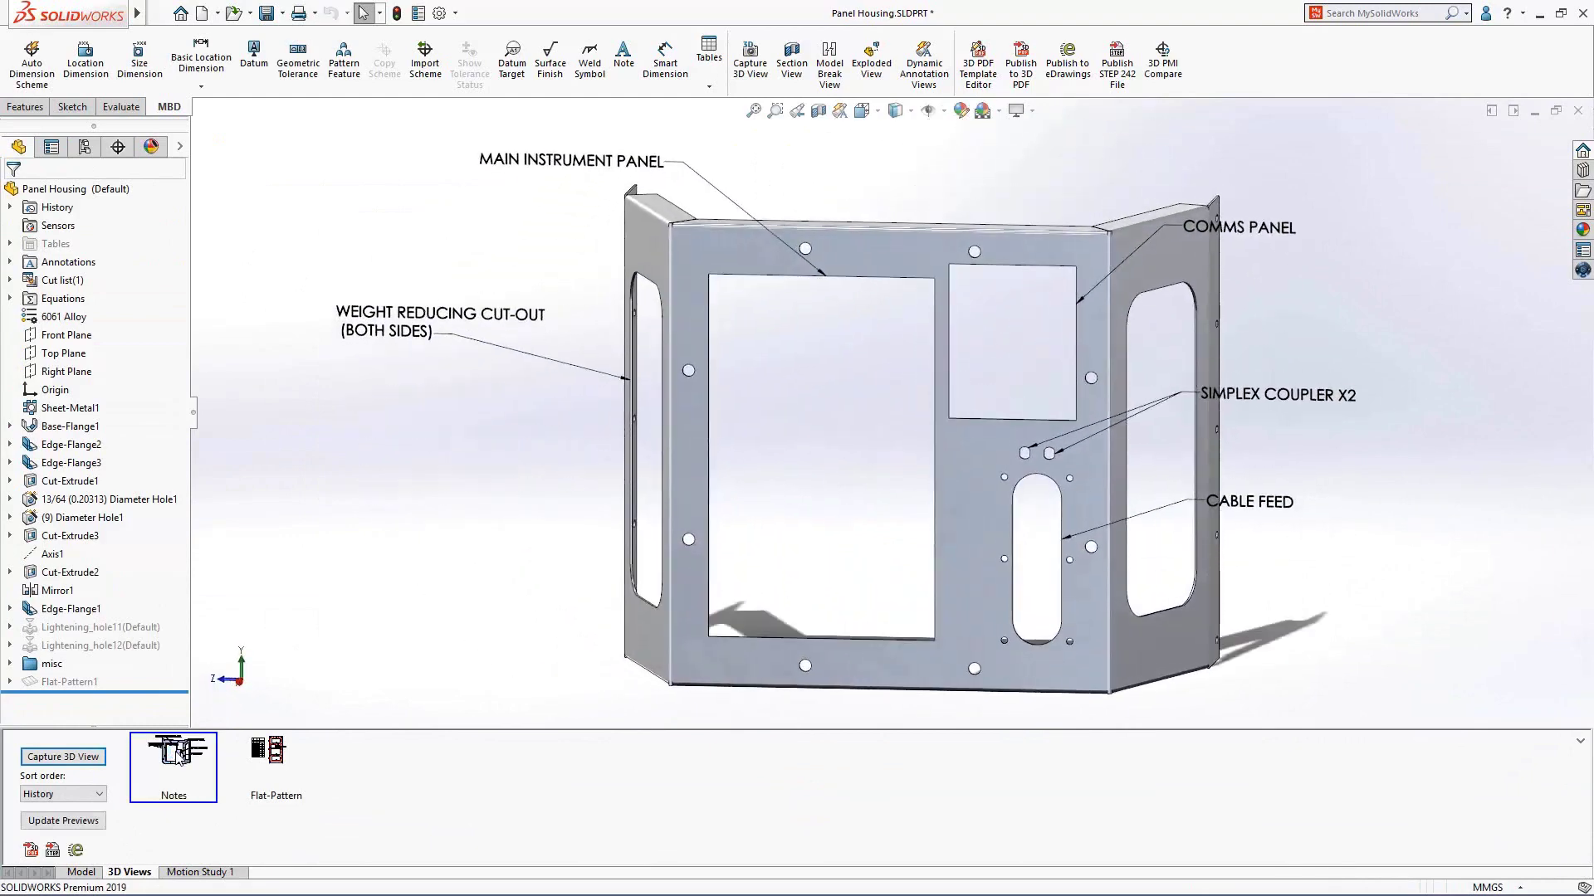
double_click(258, 751)
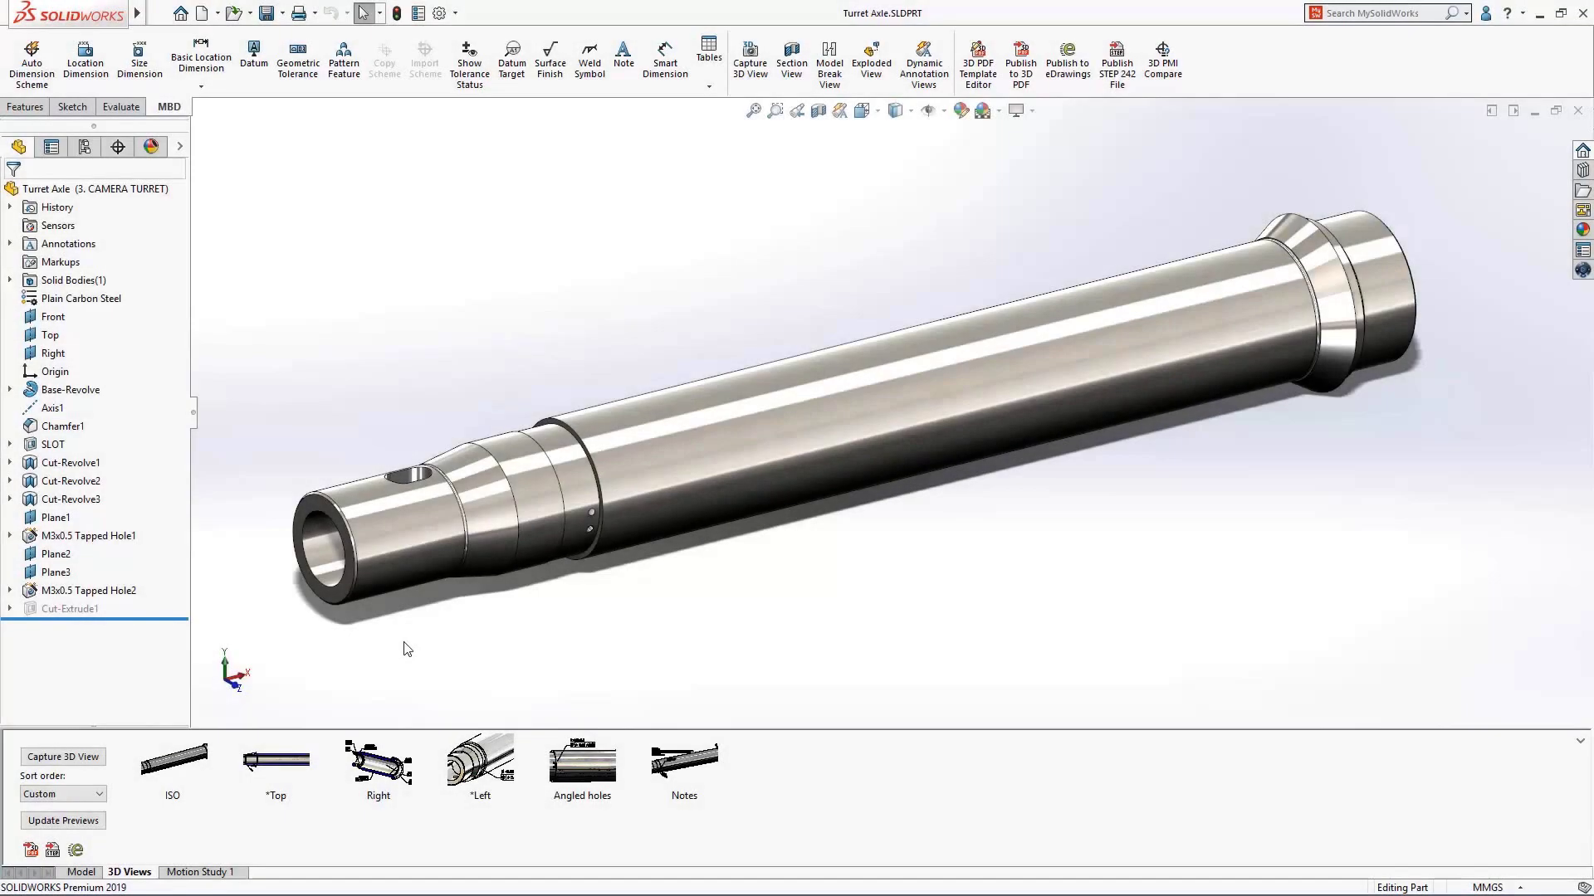
Review the axle's annotated Top, Right and Notes views, then start Publish to 3D PDF.
left_click(292, 762)
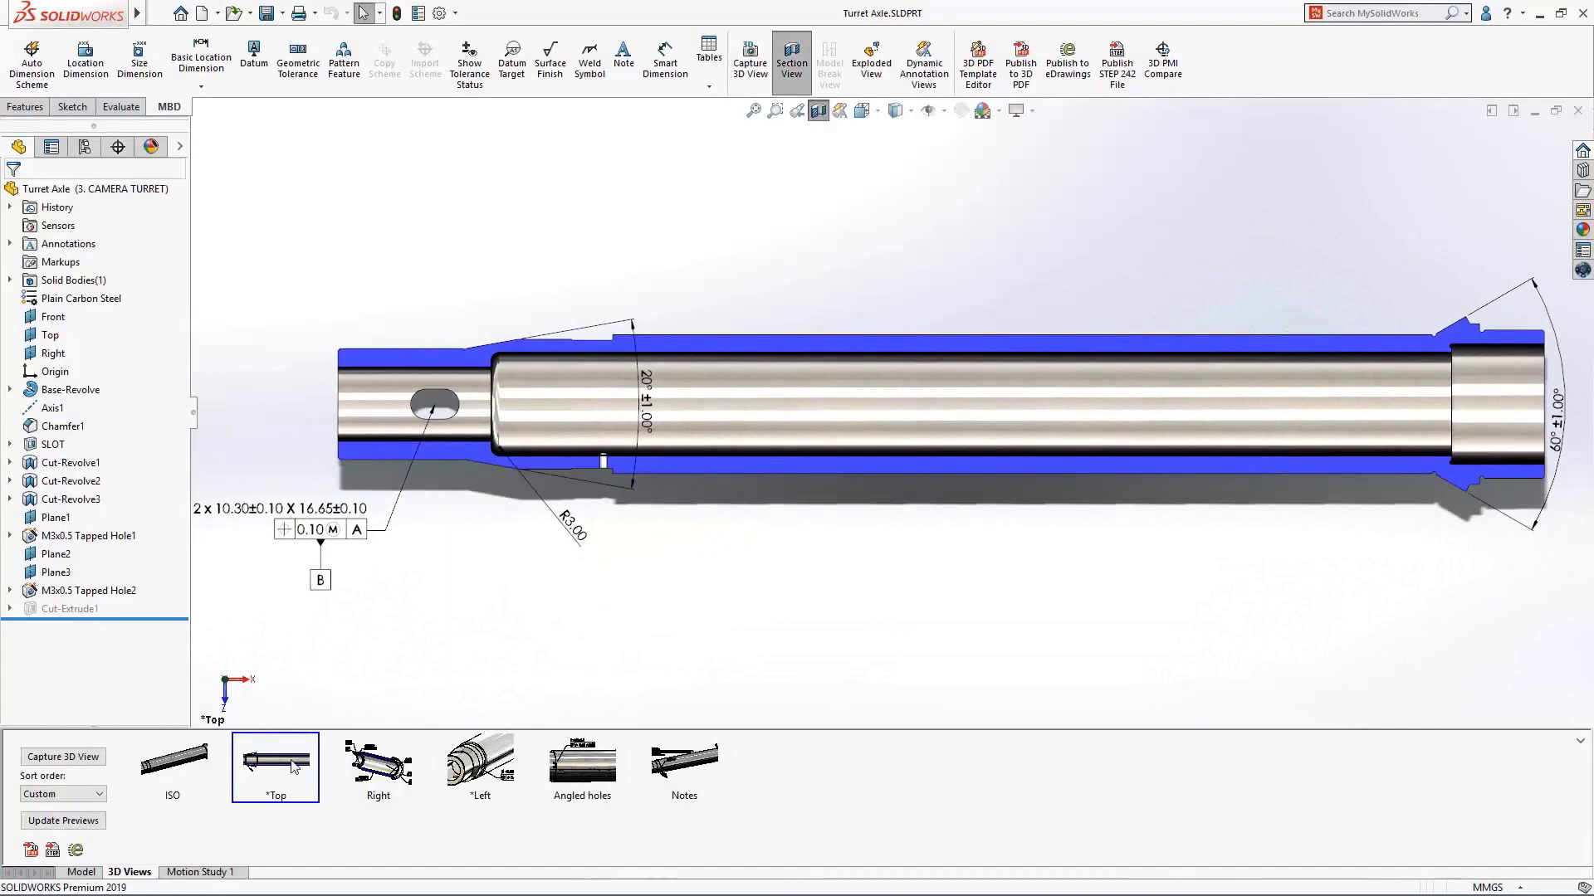
left_click(366, 762)
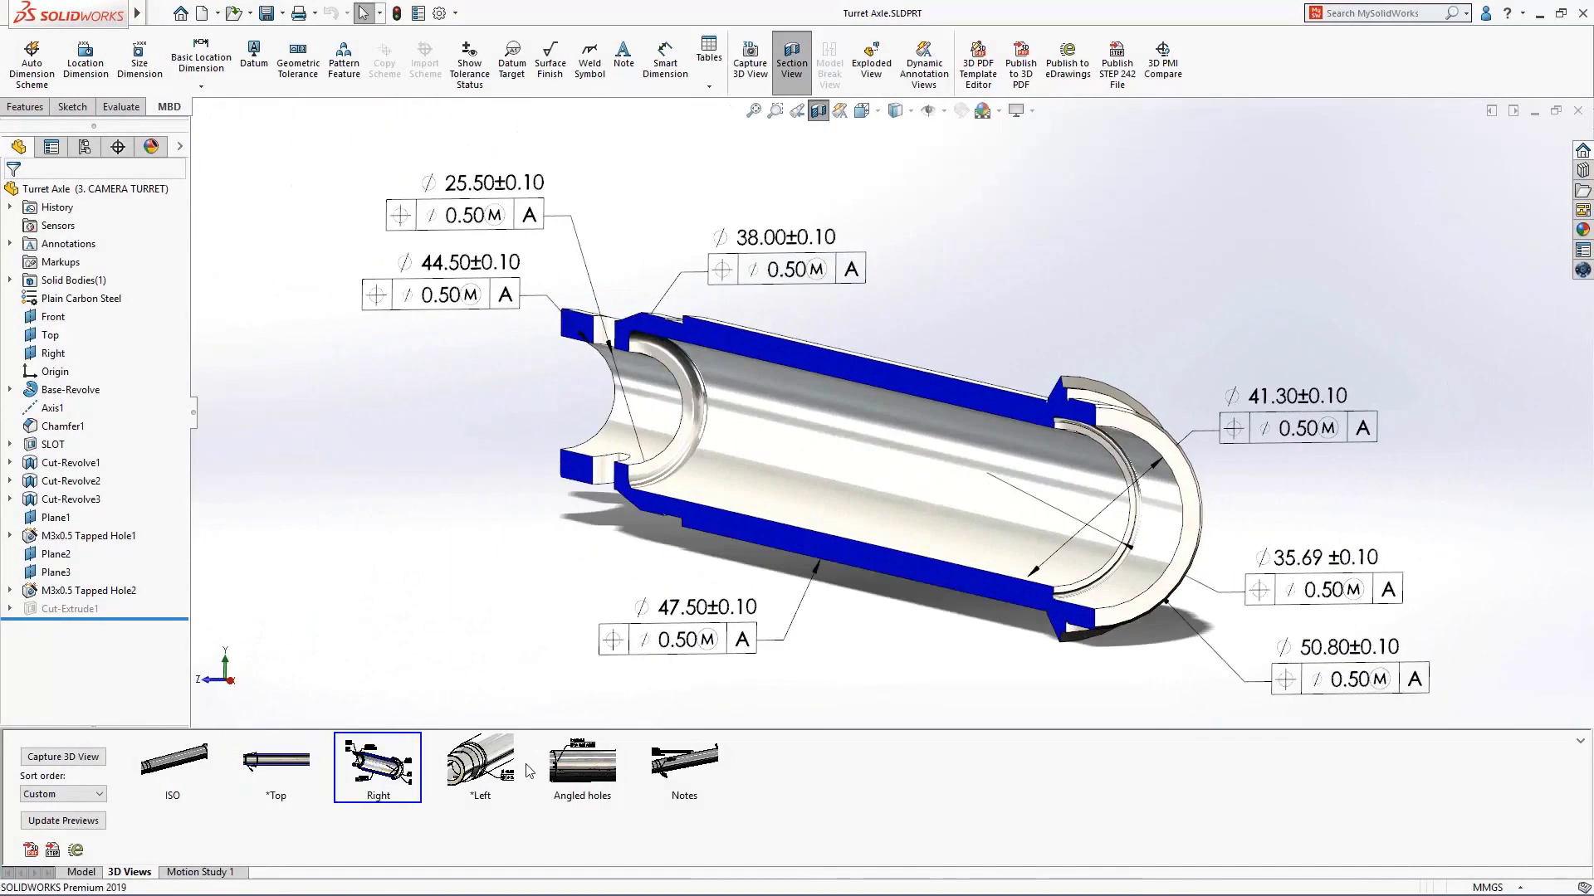
left_click(684, 775)
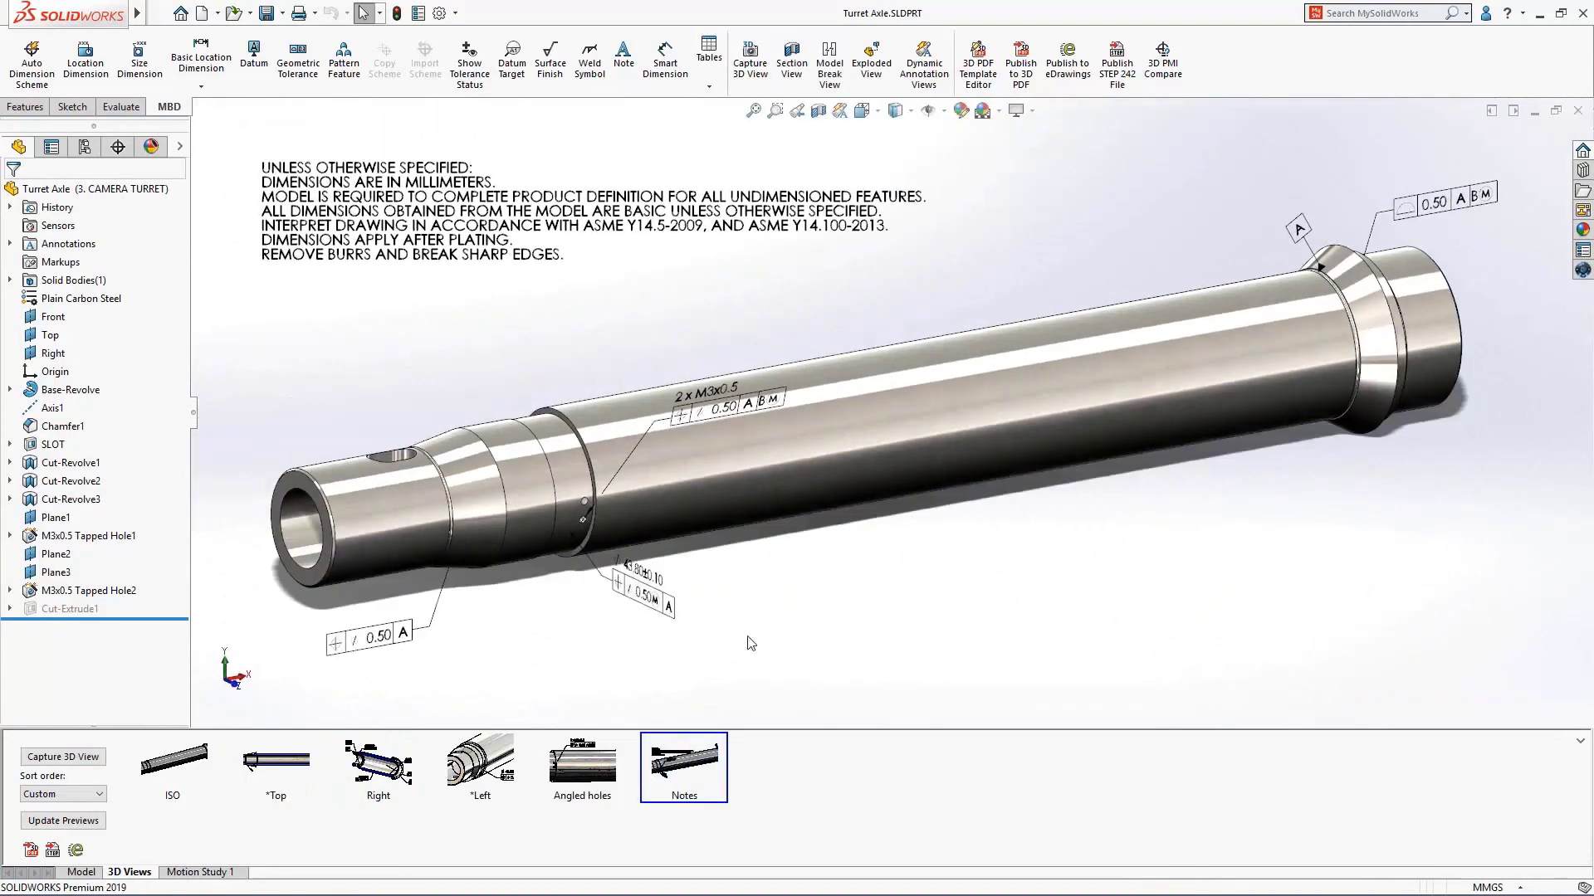
left_click(1022, 90)
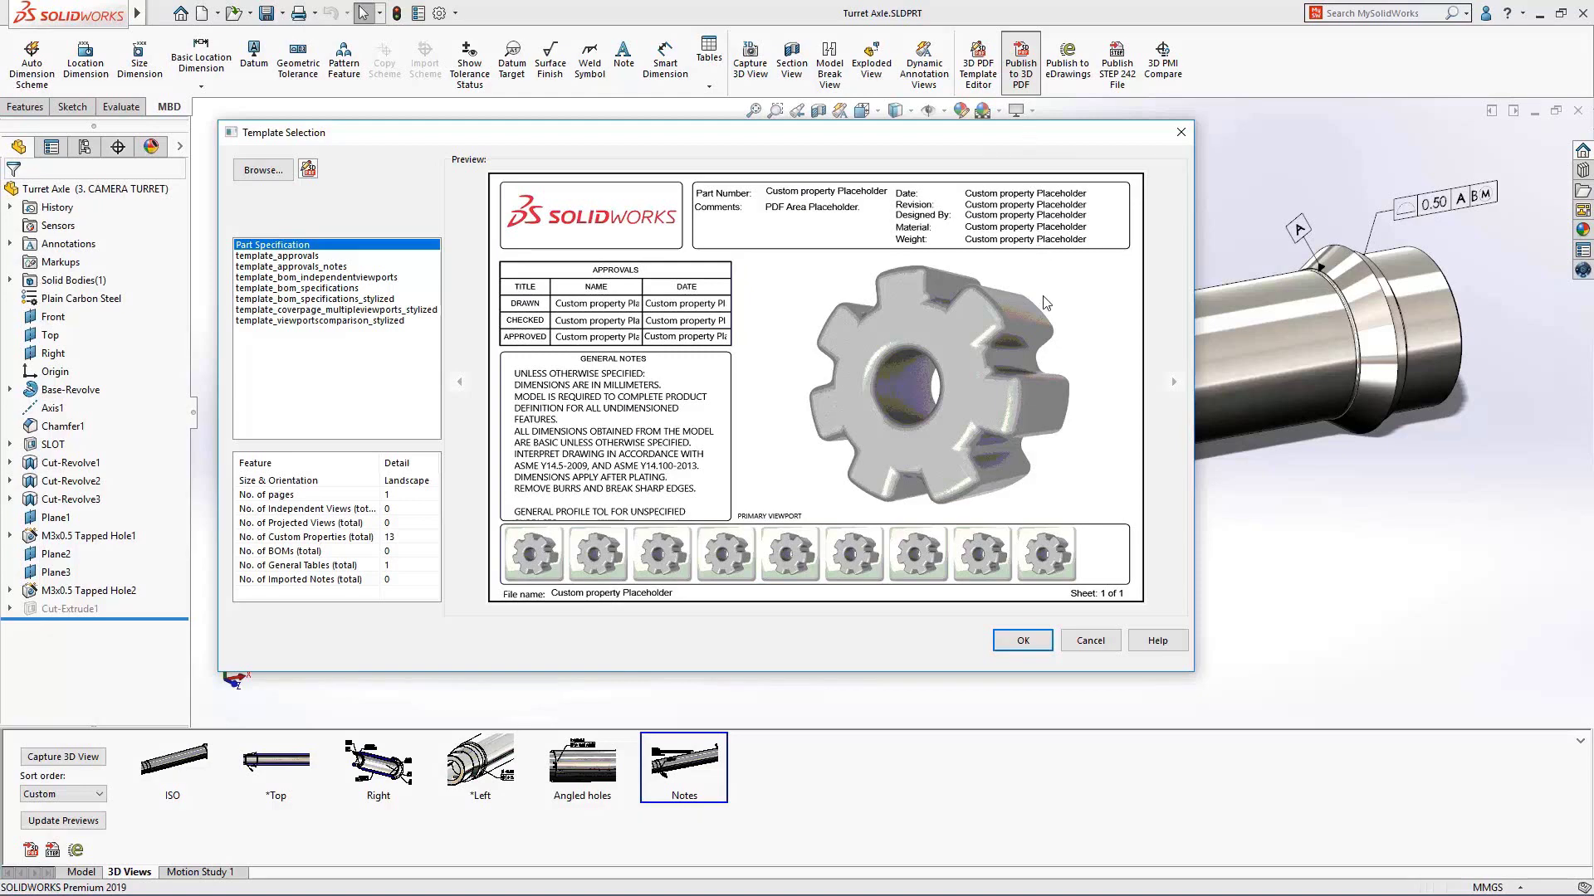
Accept the Part Specification template for the Turret Axle 3D PDF.
left_click(1023, 641)
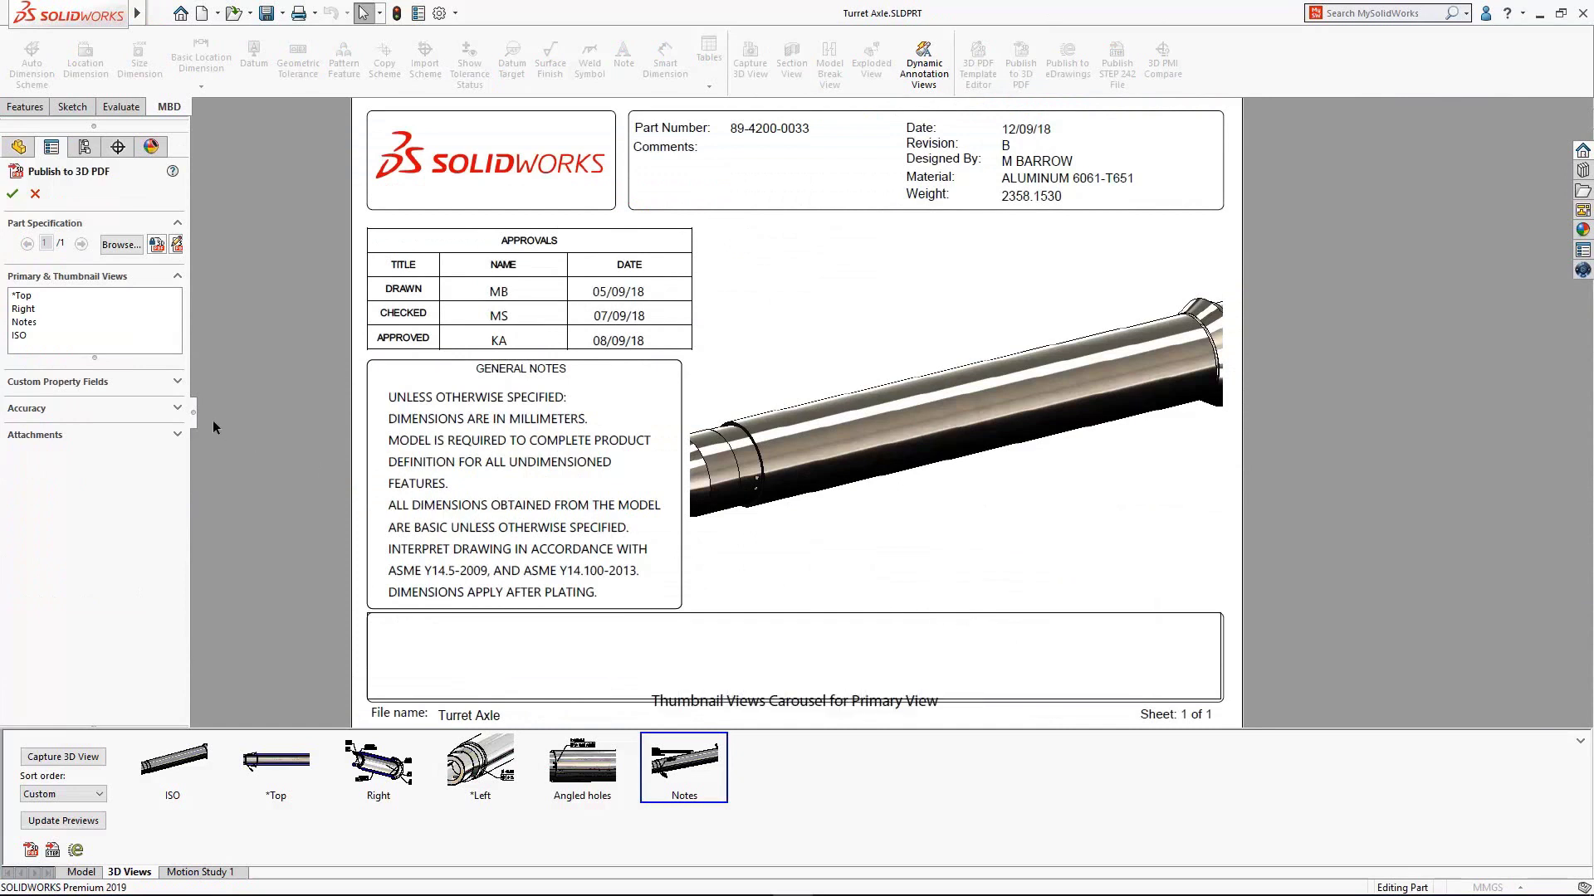
Limit the 3D PDF accuracy to graphical data only instead of BREP geometry.
left_click(177, 408)
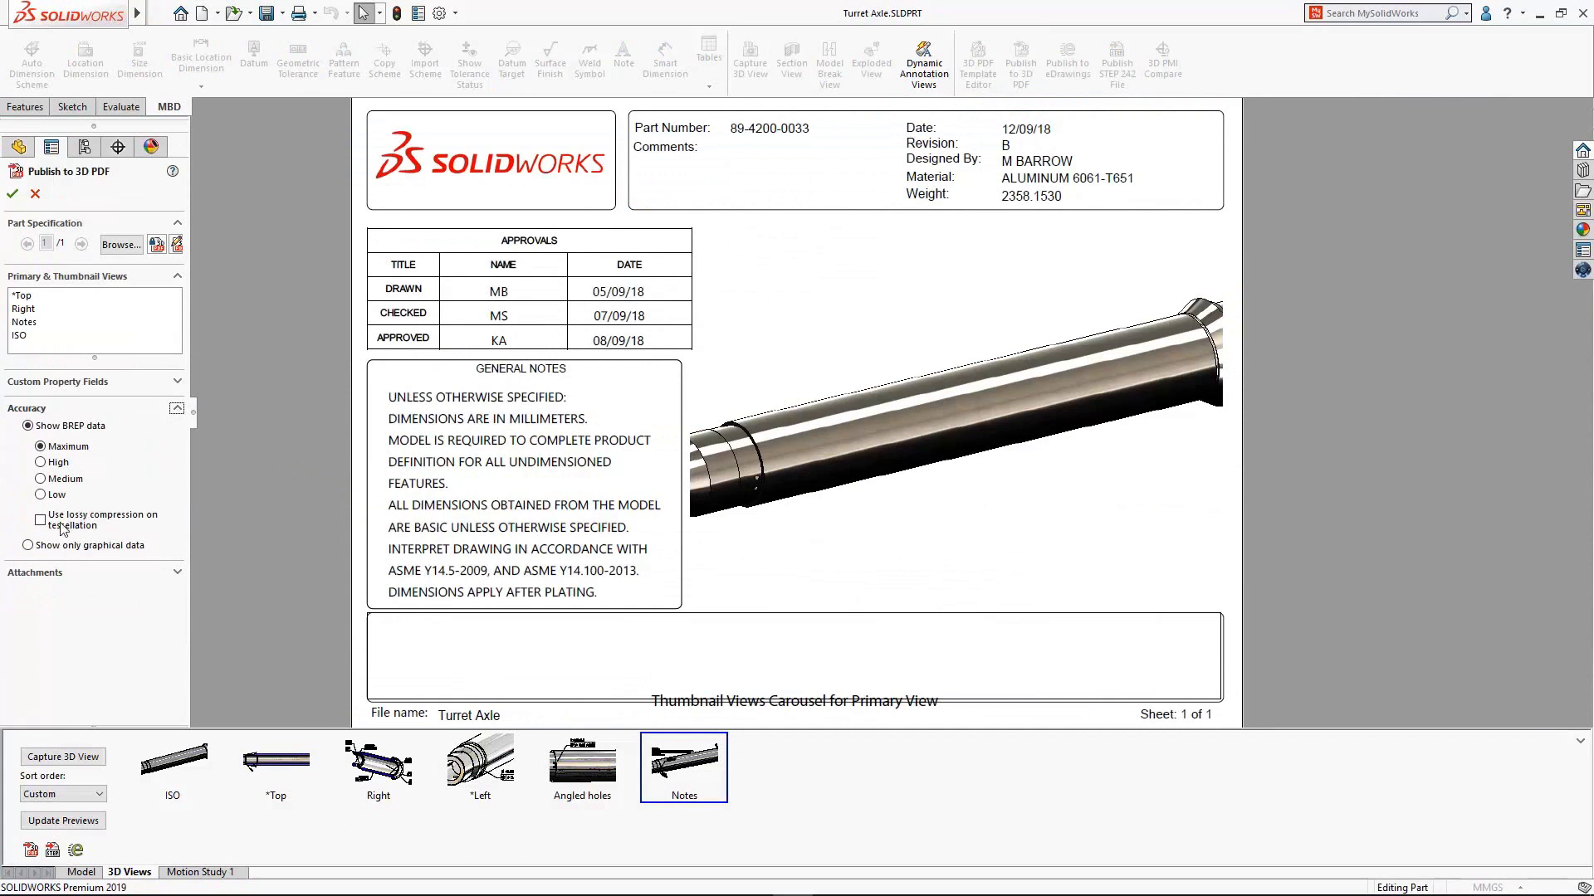
left_click(29, 546)
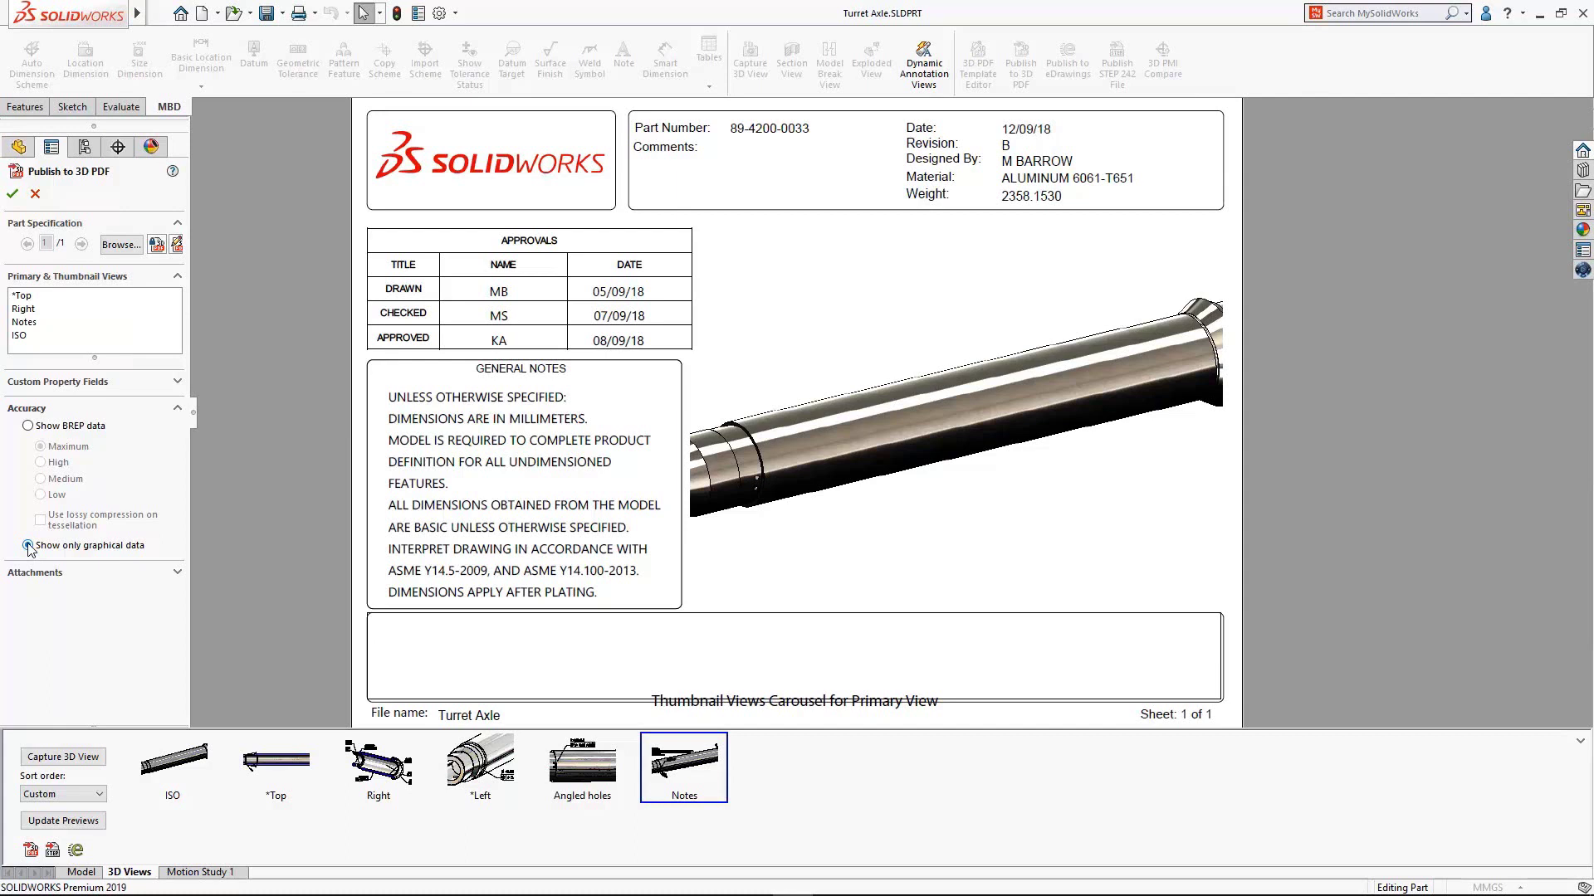
left_click(155, 245)
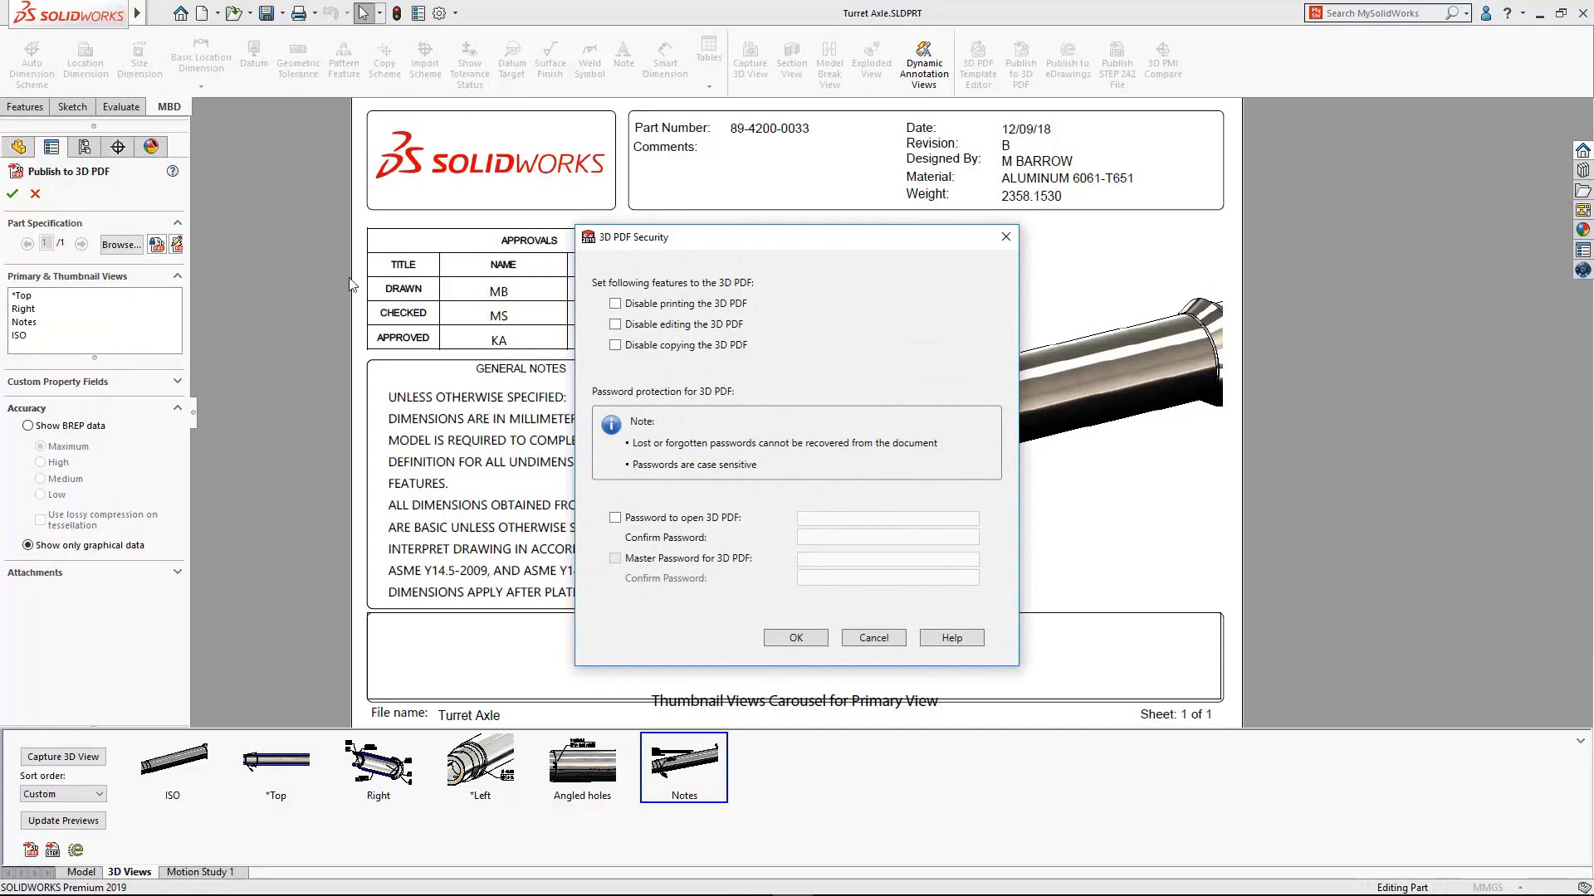
Disable editing and copying, and set an open password and a master password for the PDF.
left_click(615, 325)
left_click(615, 518)
left_click(814, 519)
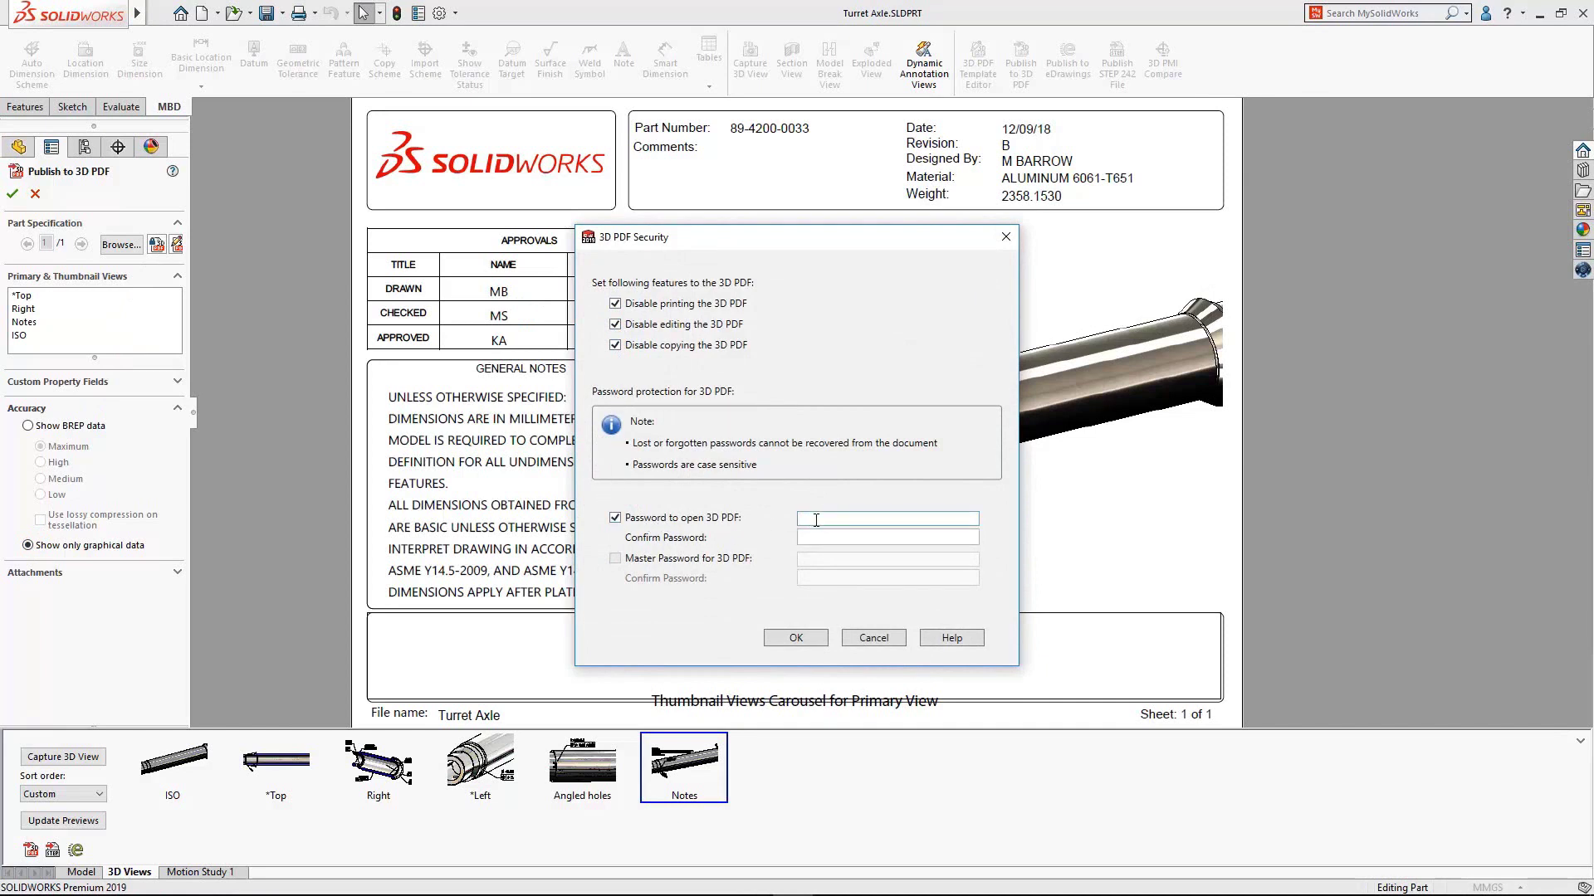
type("**")
key("Tab")
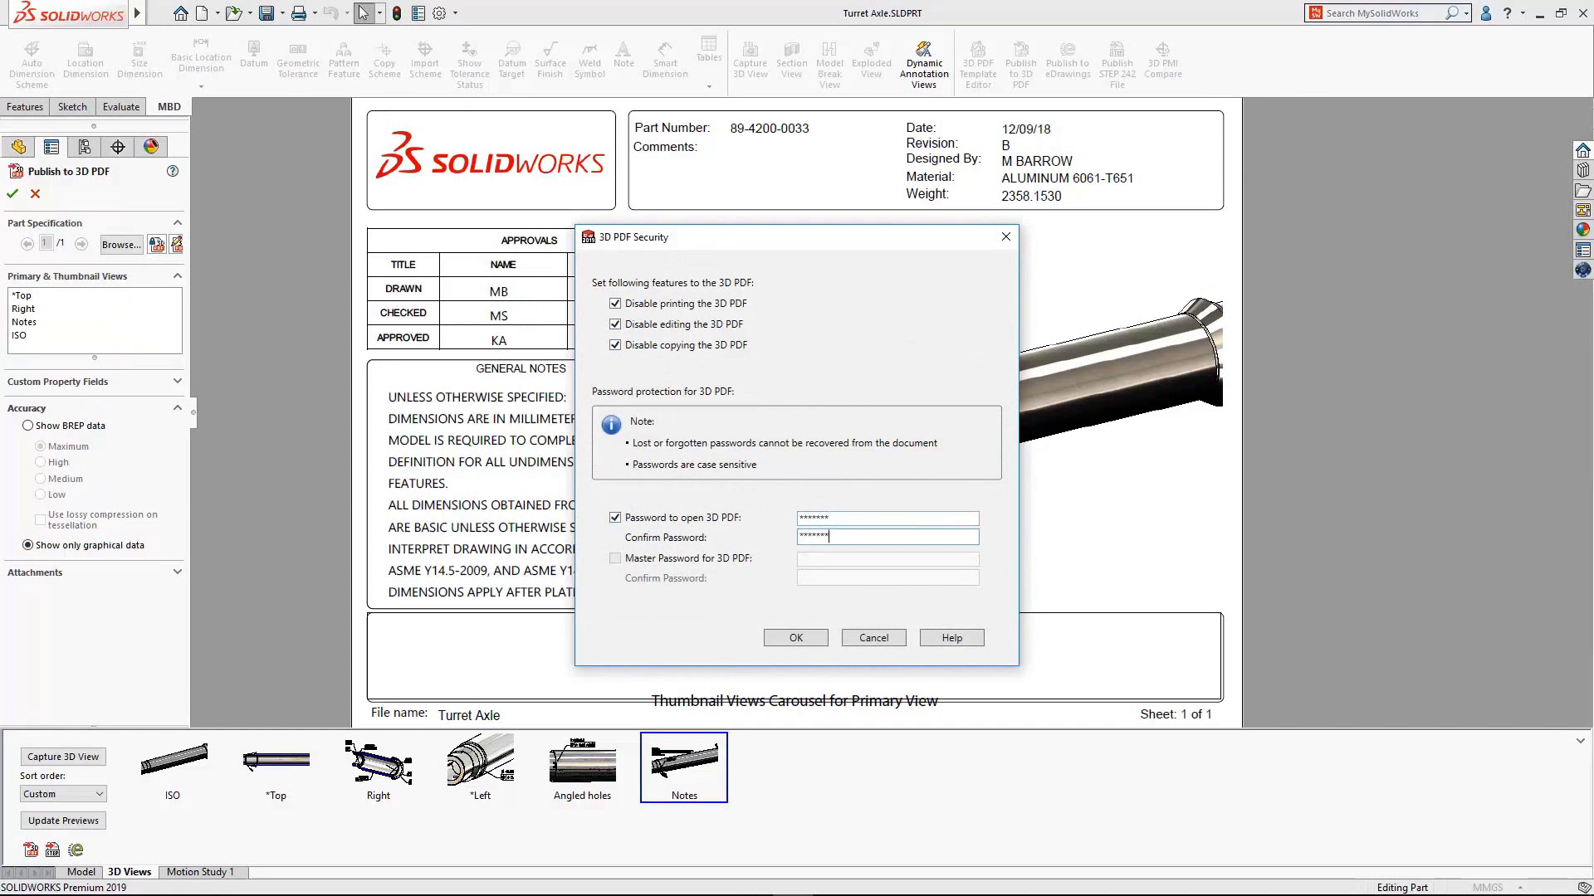
left_click(616, 560)
left_click(810, 562)
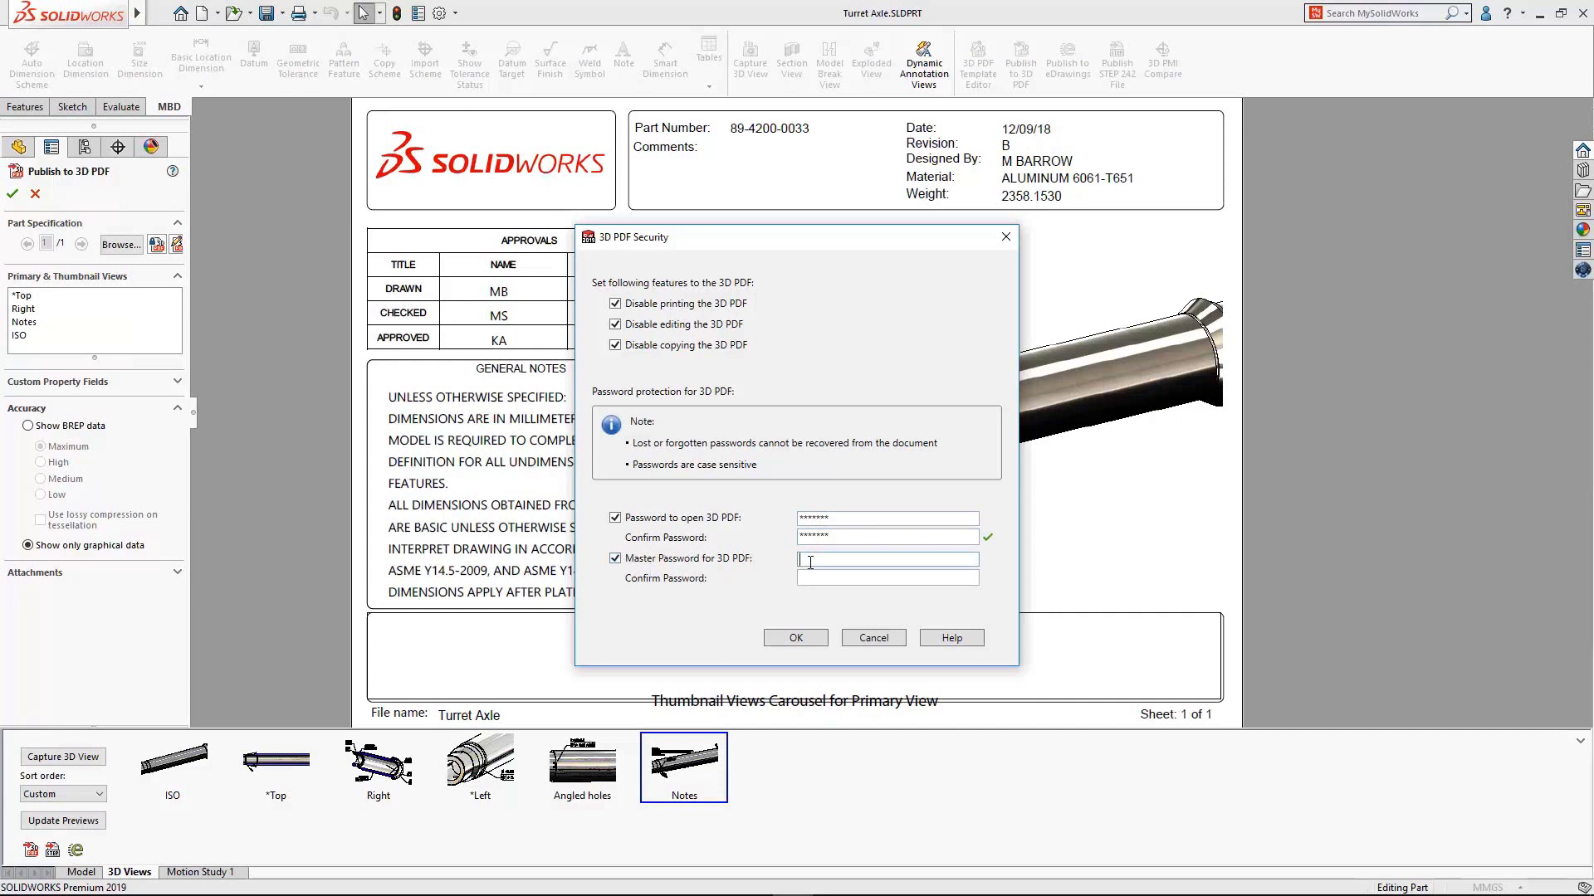
type("***")
key("Tab")
type("******")
Apply the security settings and publish the 3D PDF as Turret Axle.pdf.
left_click(789, 639)
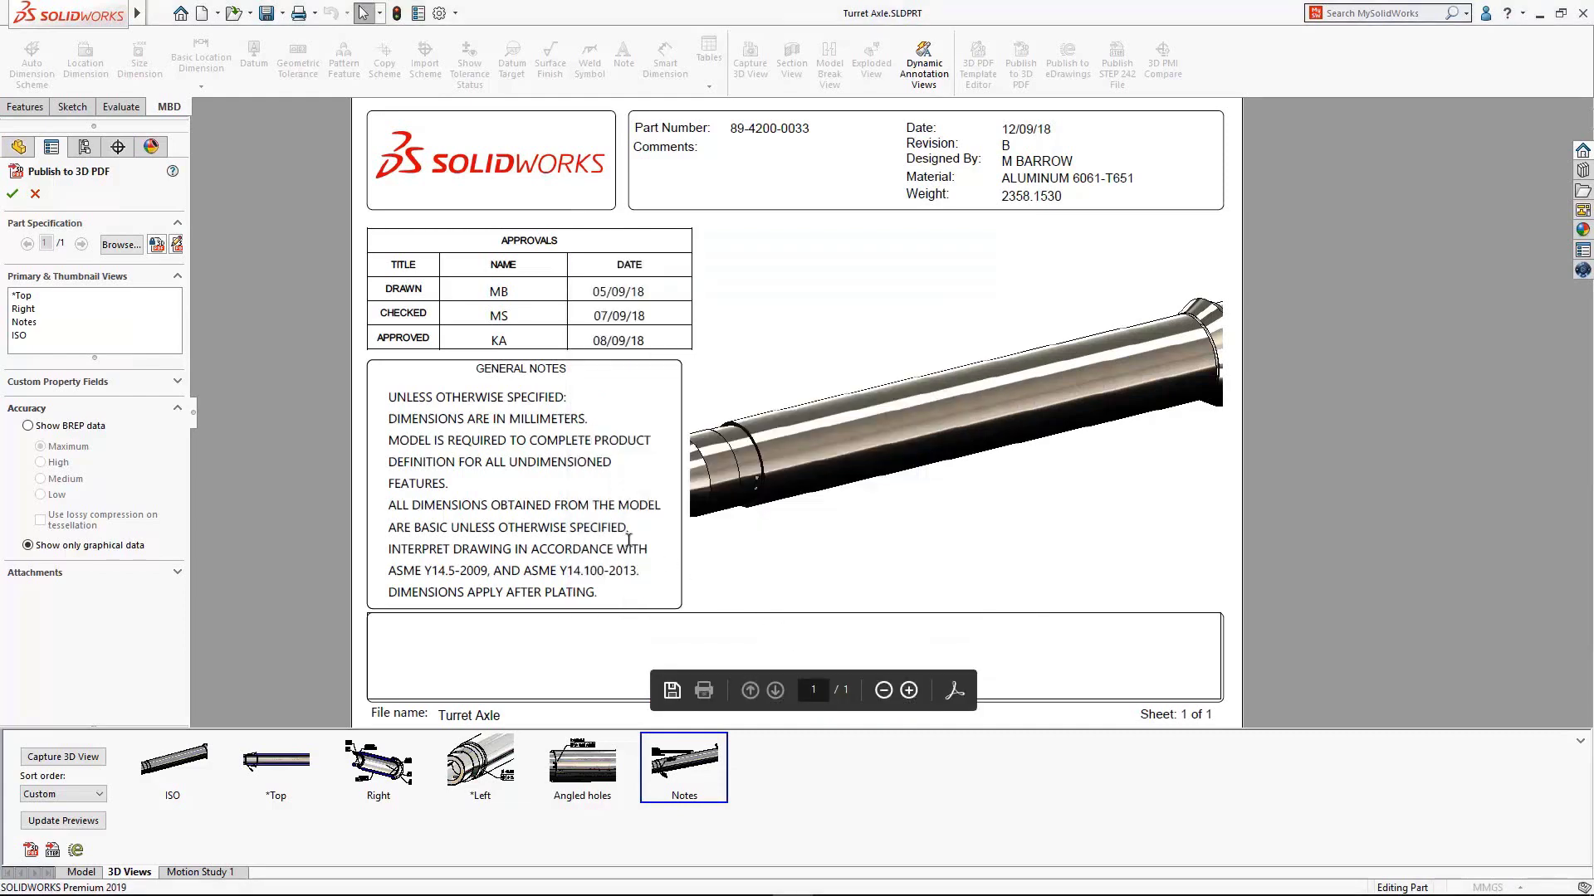
left_click(13, 194)
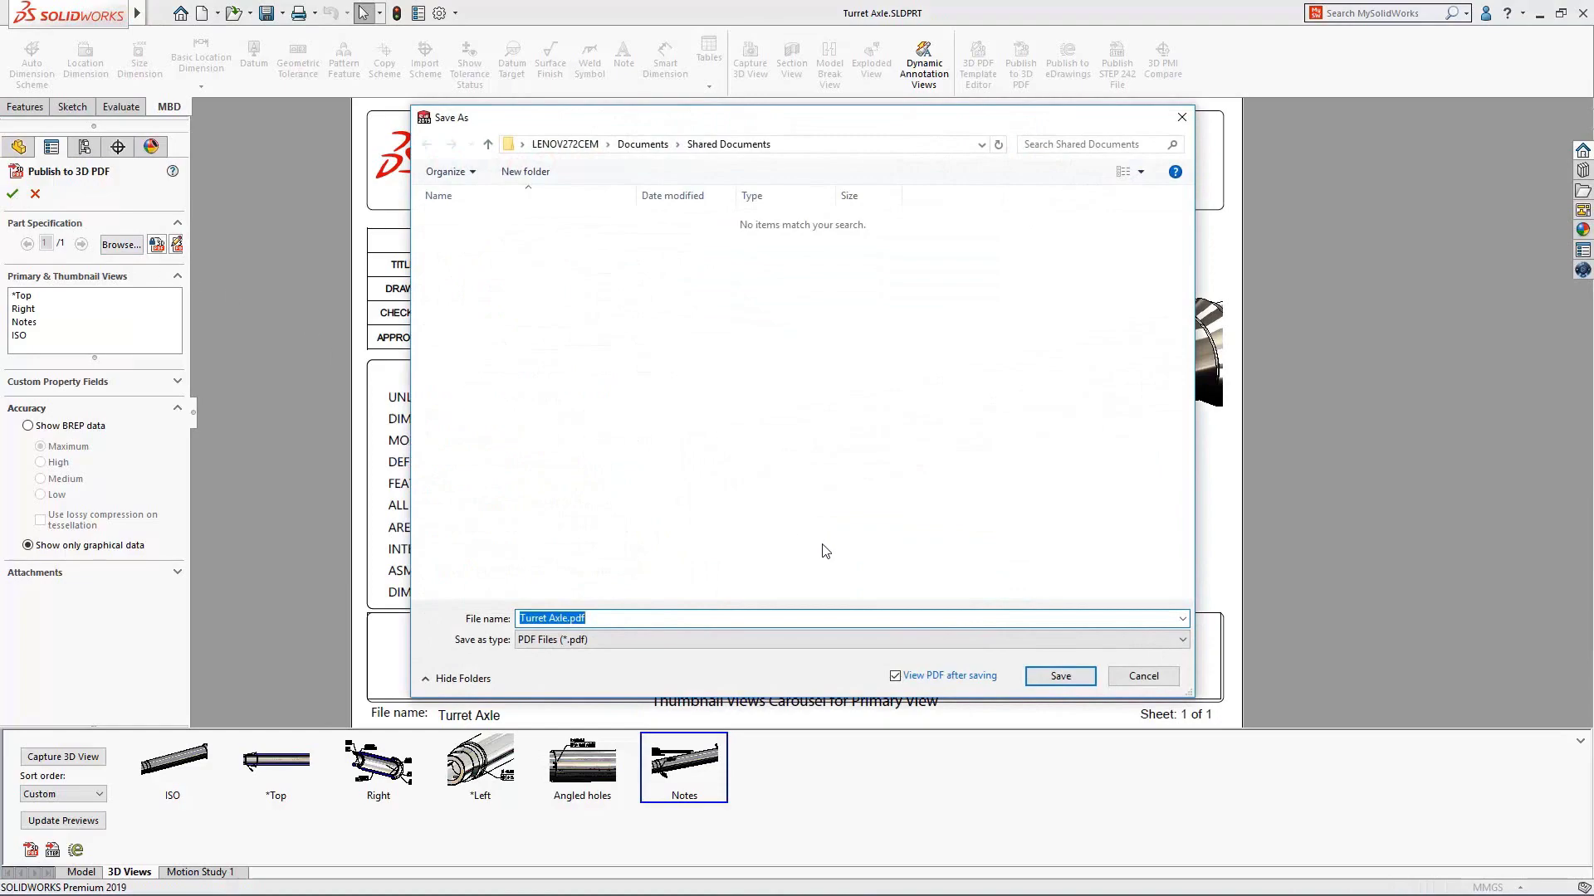
left_click(1060, 677)
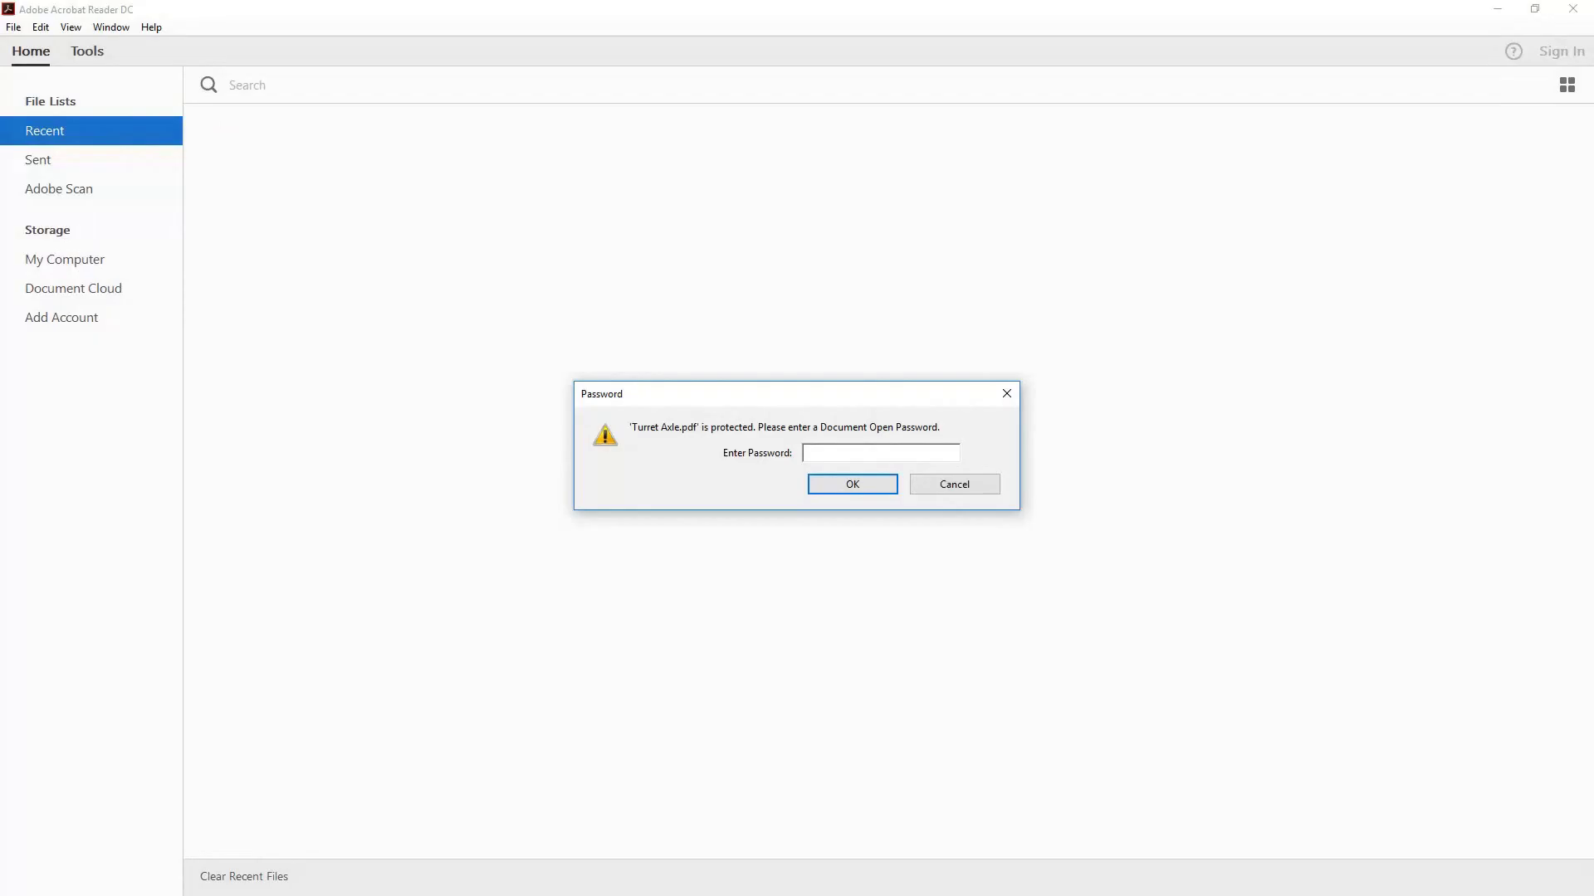
Unlock Turret Axle.pdf with its password and confirm its permissions block printing and copying.
left_click(871, 482)
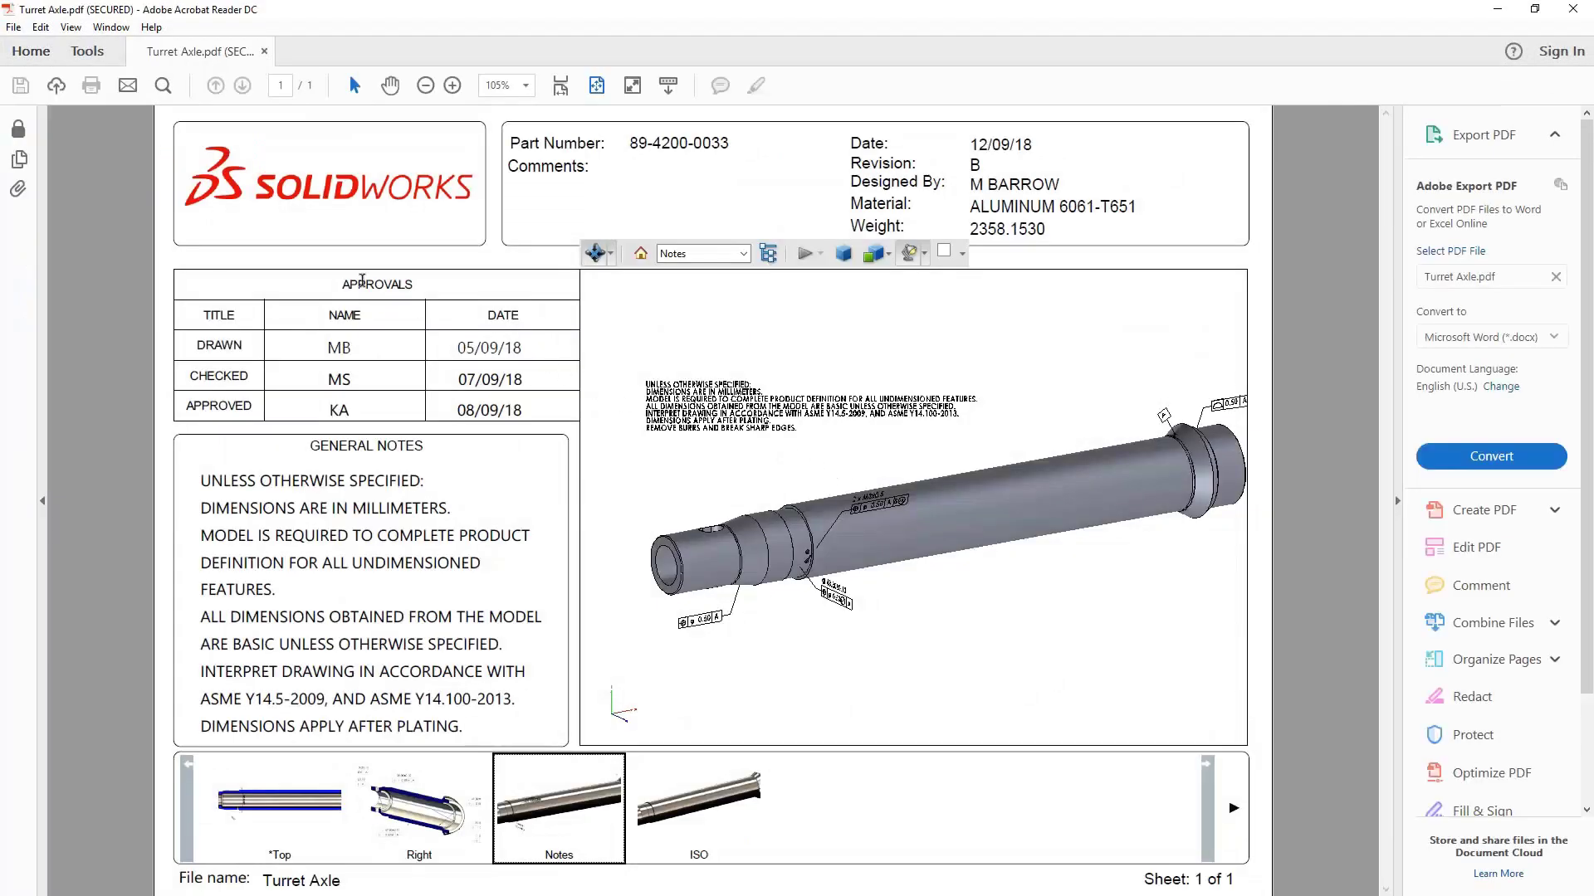
left_click(19, 129)
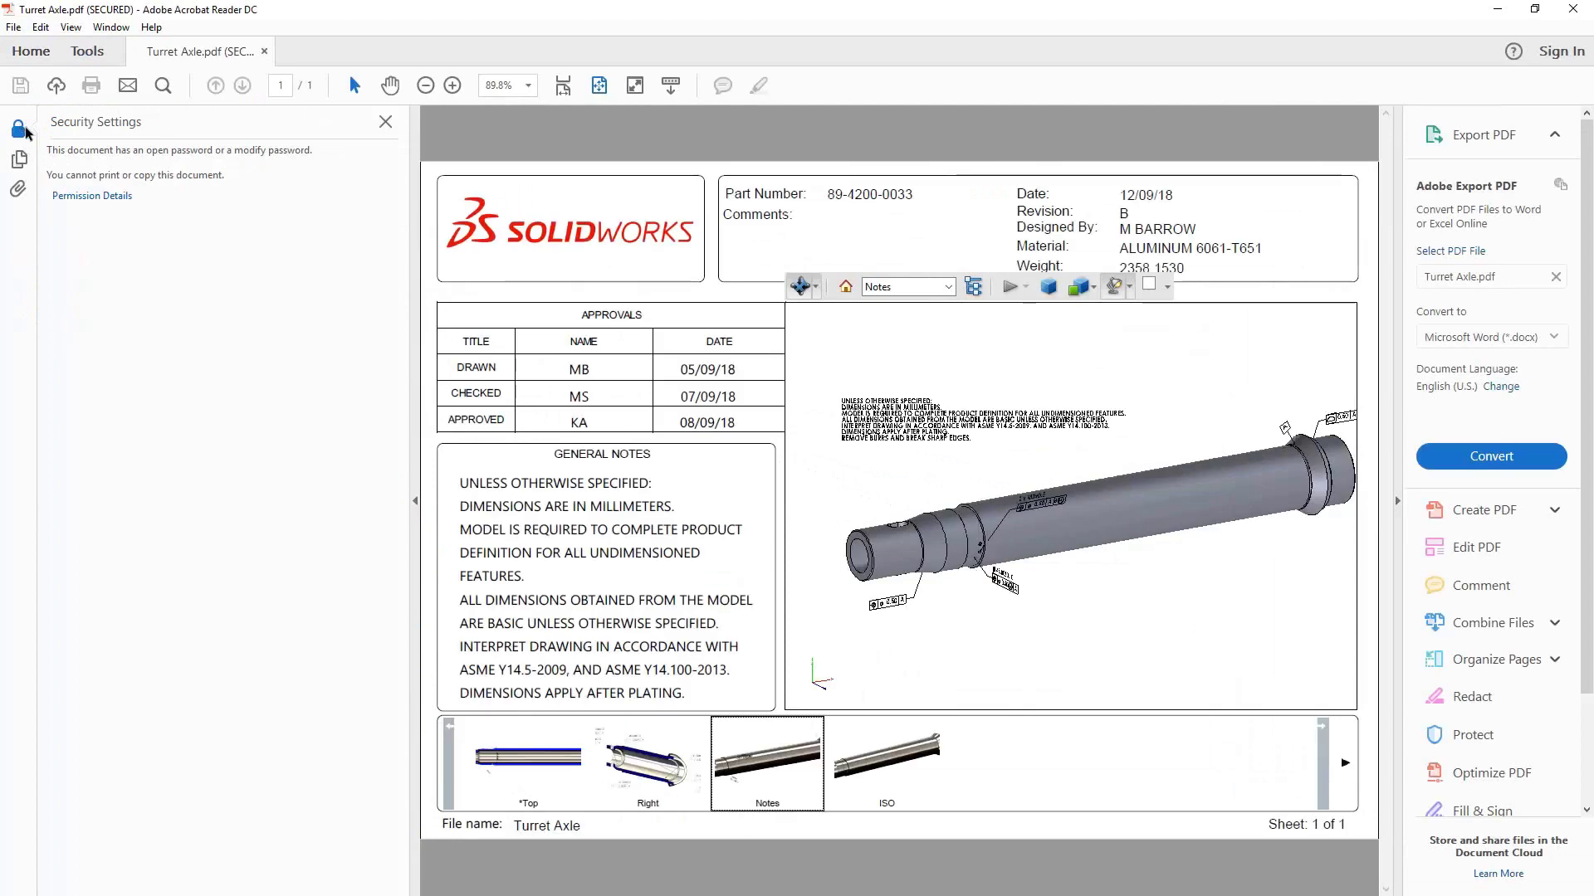
left_click(87, 198)
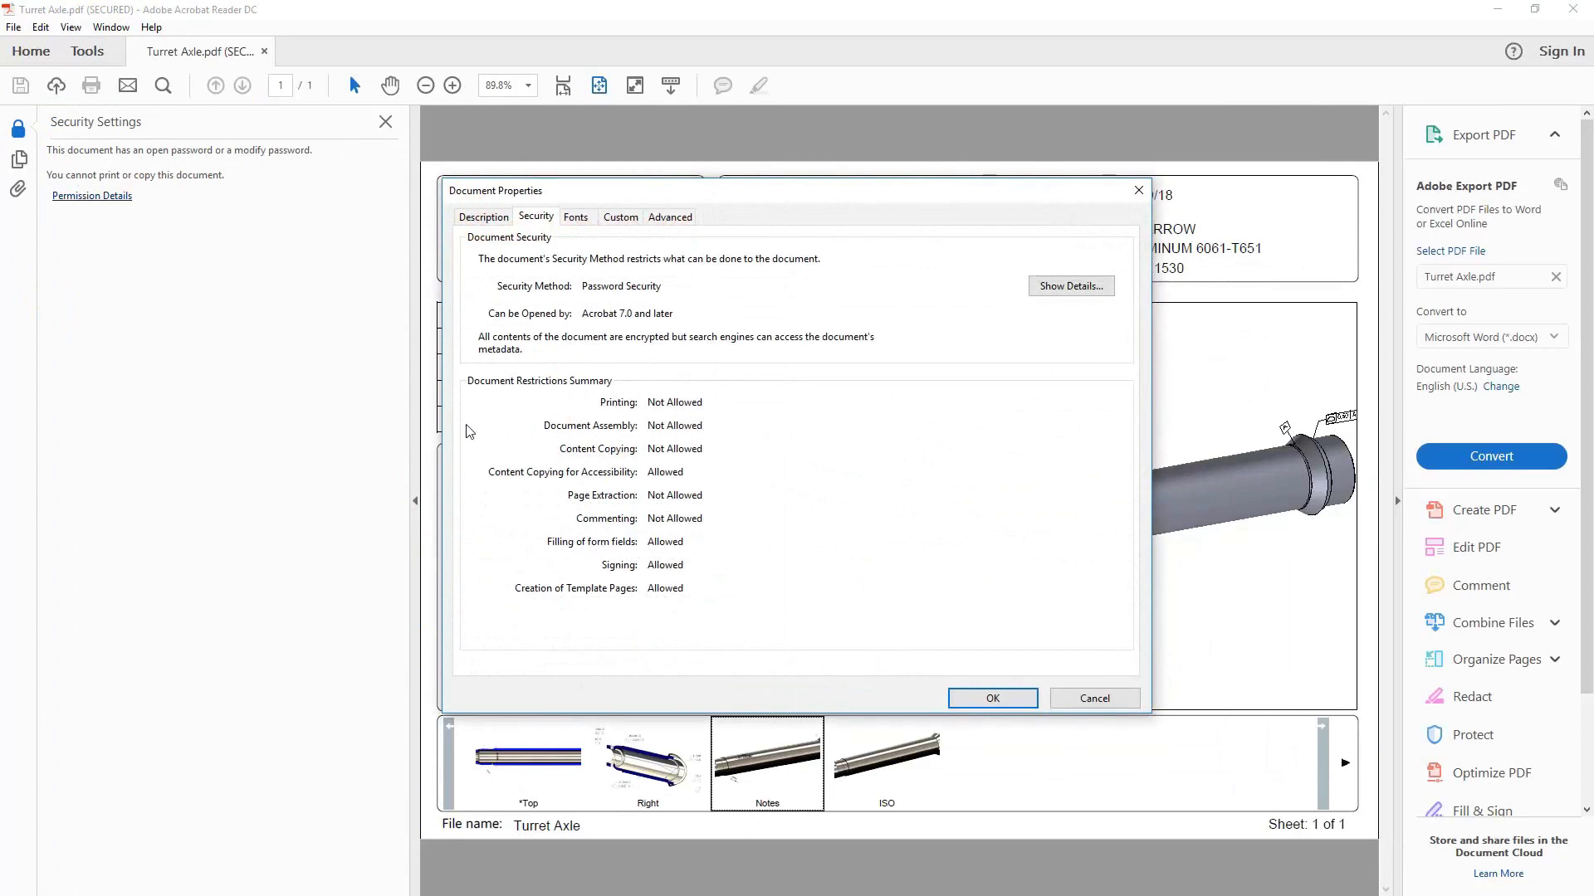
left_click(993, 702)
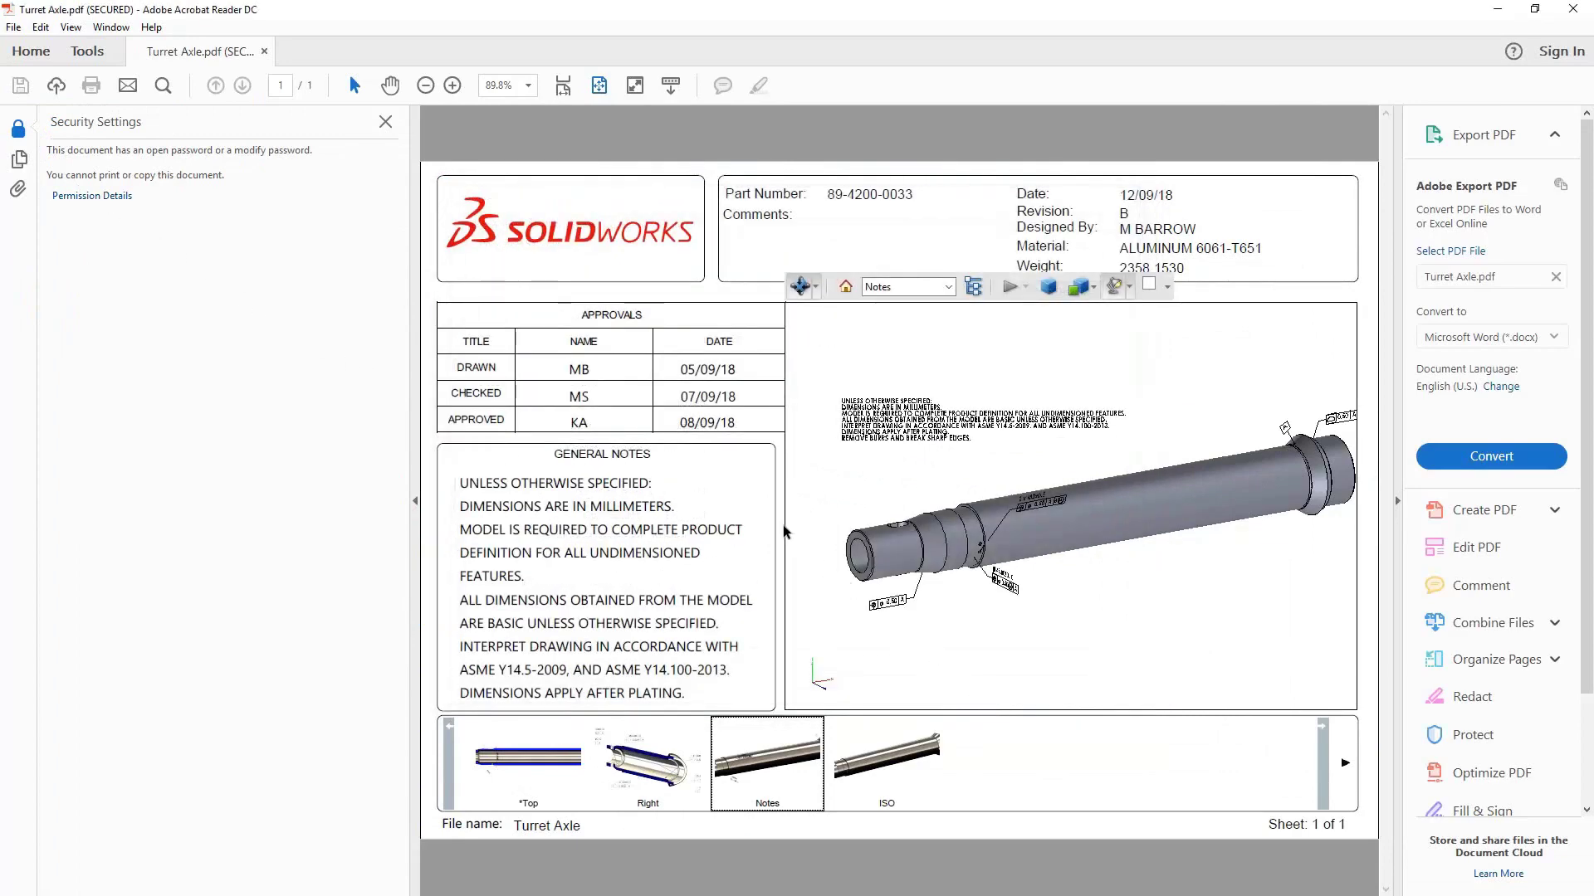
left_click(385, 123)
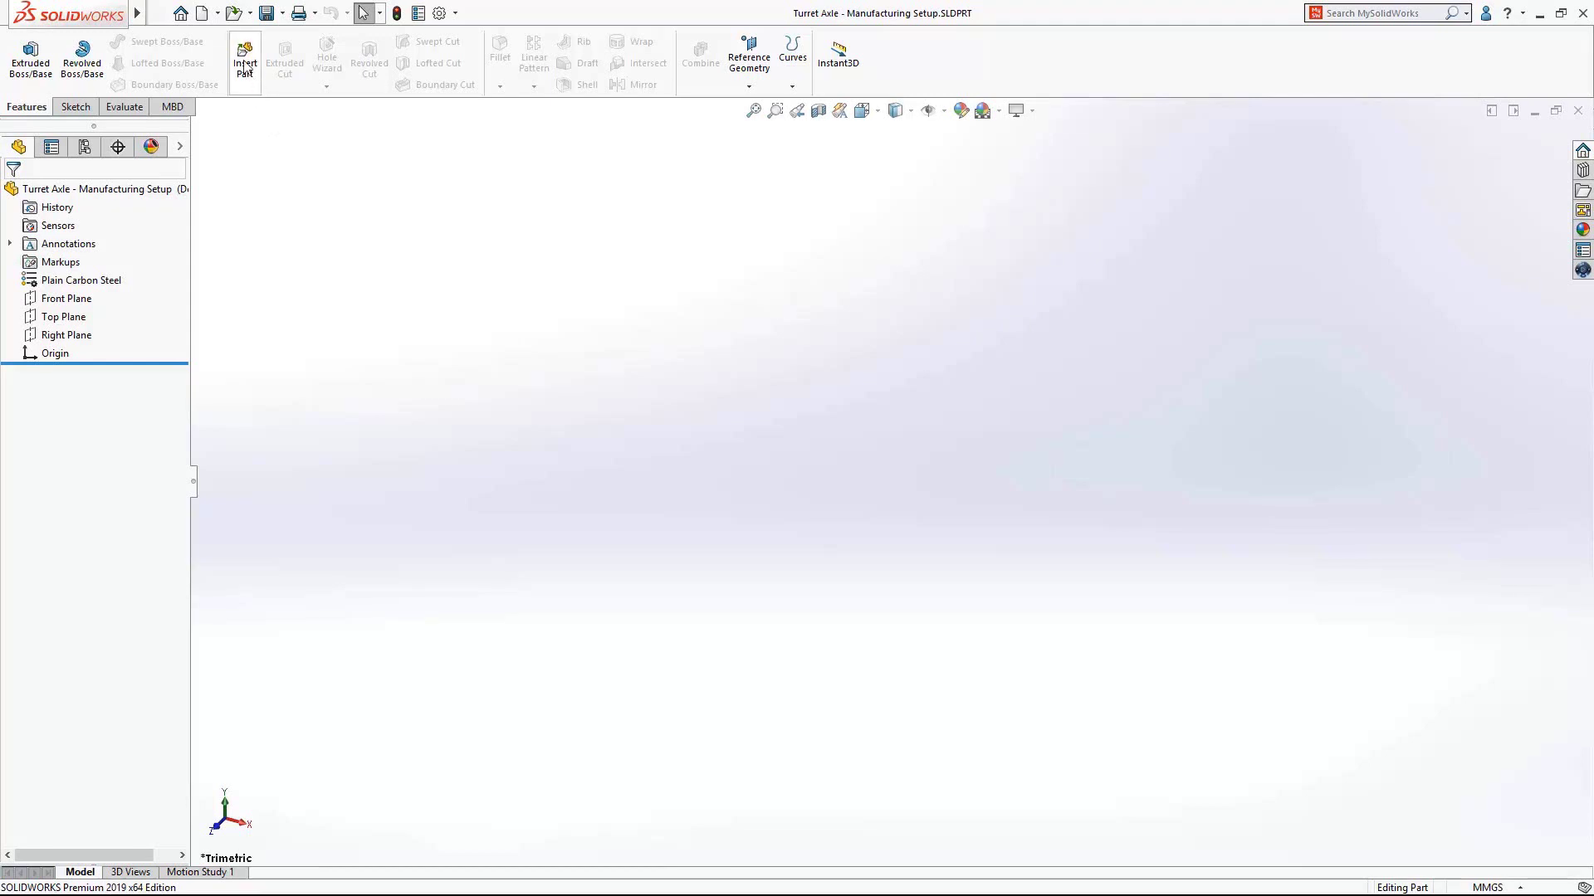
Insert Turret Axle's 3. CAMERA TURRET configuration, with annotations, into the Manufacturing Setup part.
left_click(246, 66)
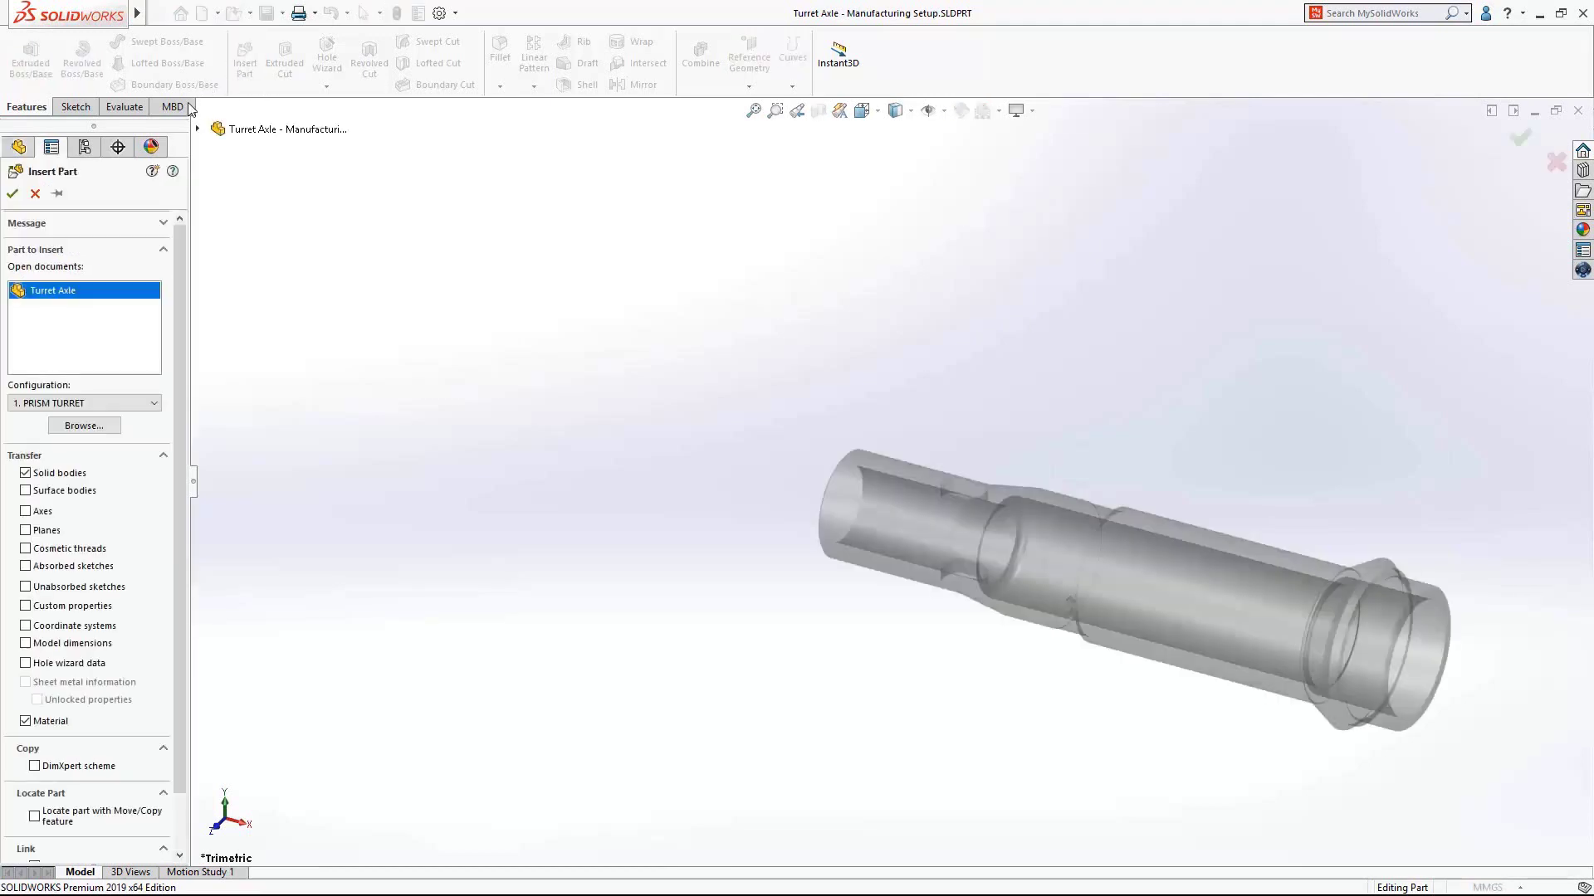
left_click(98, 404)
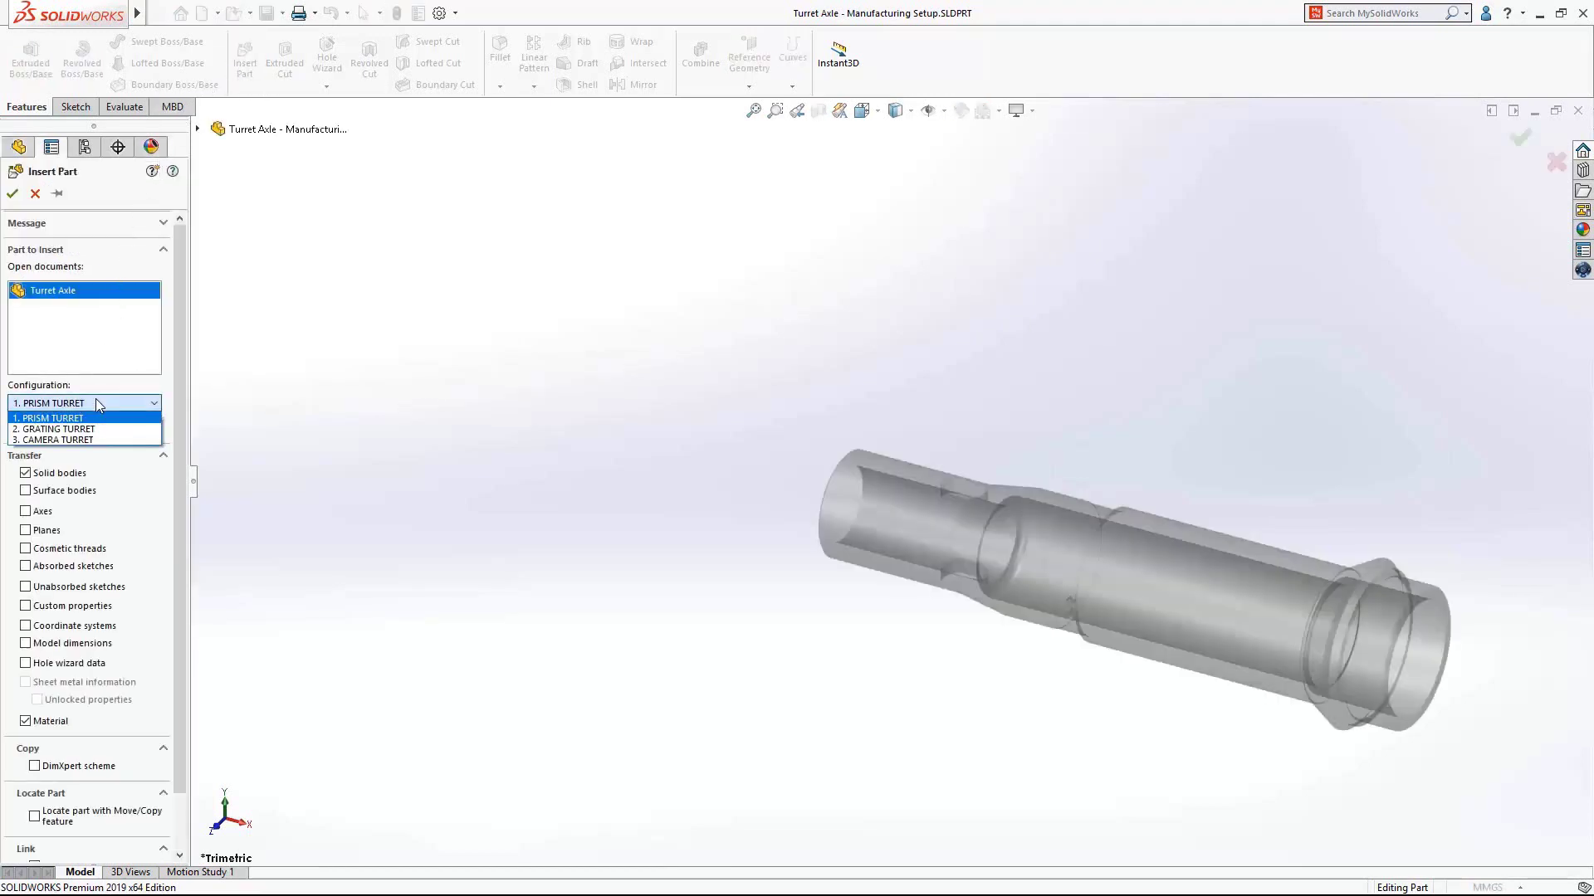
left_click(96, 440)
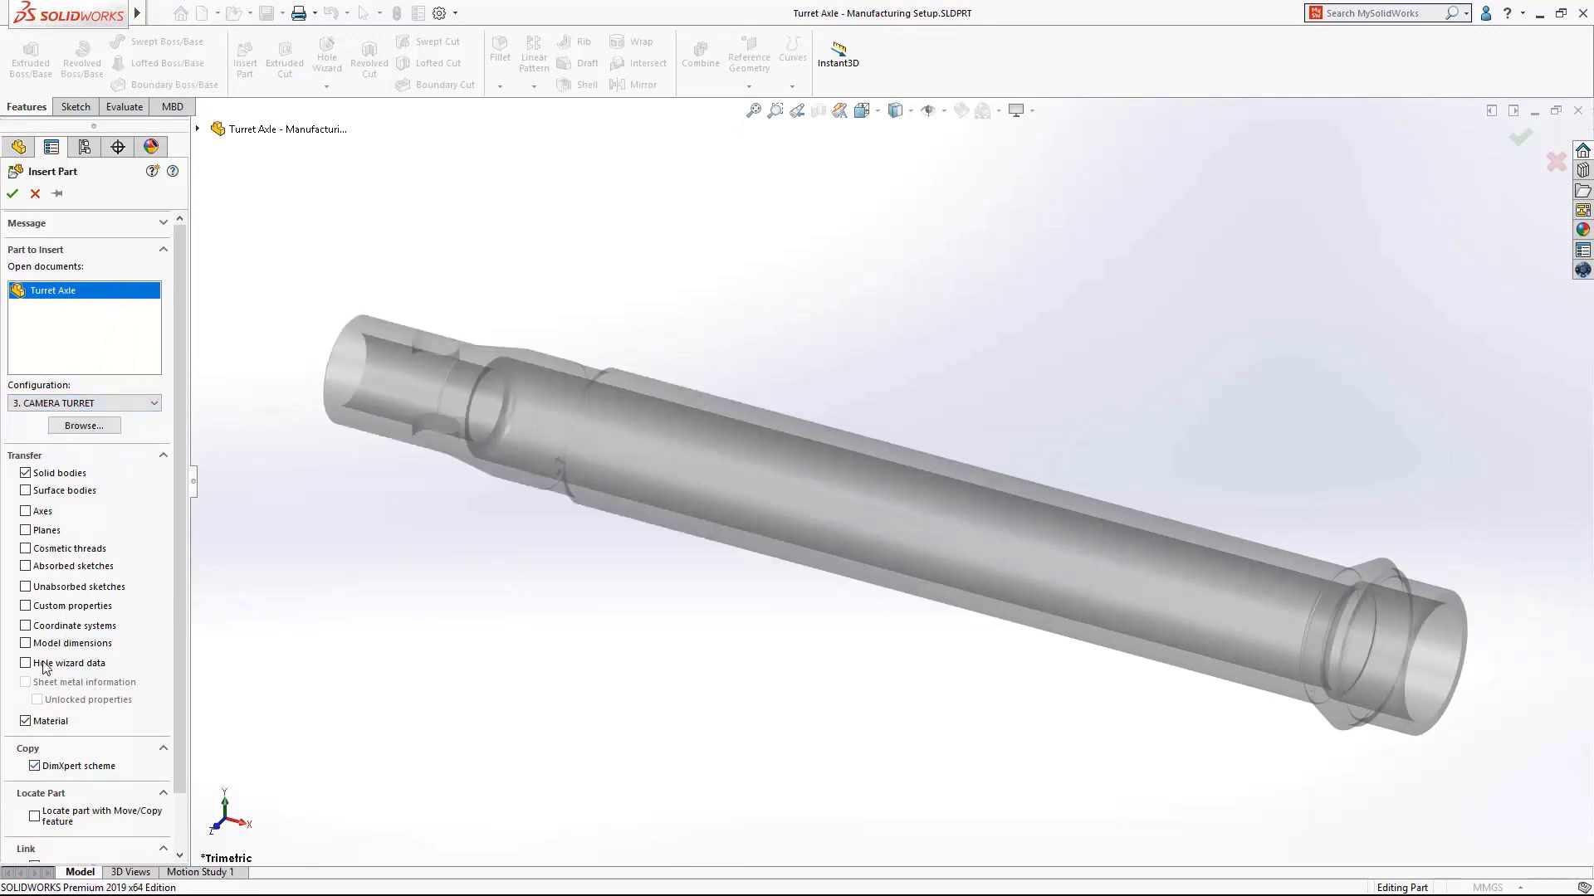
left_click(13, 198)
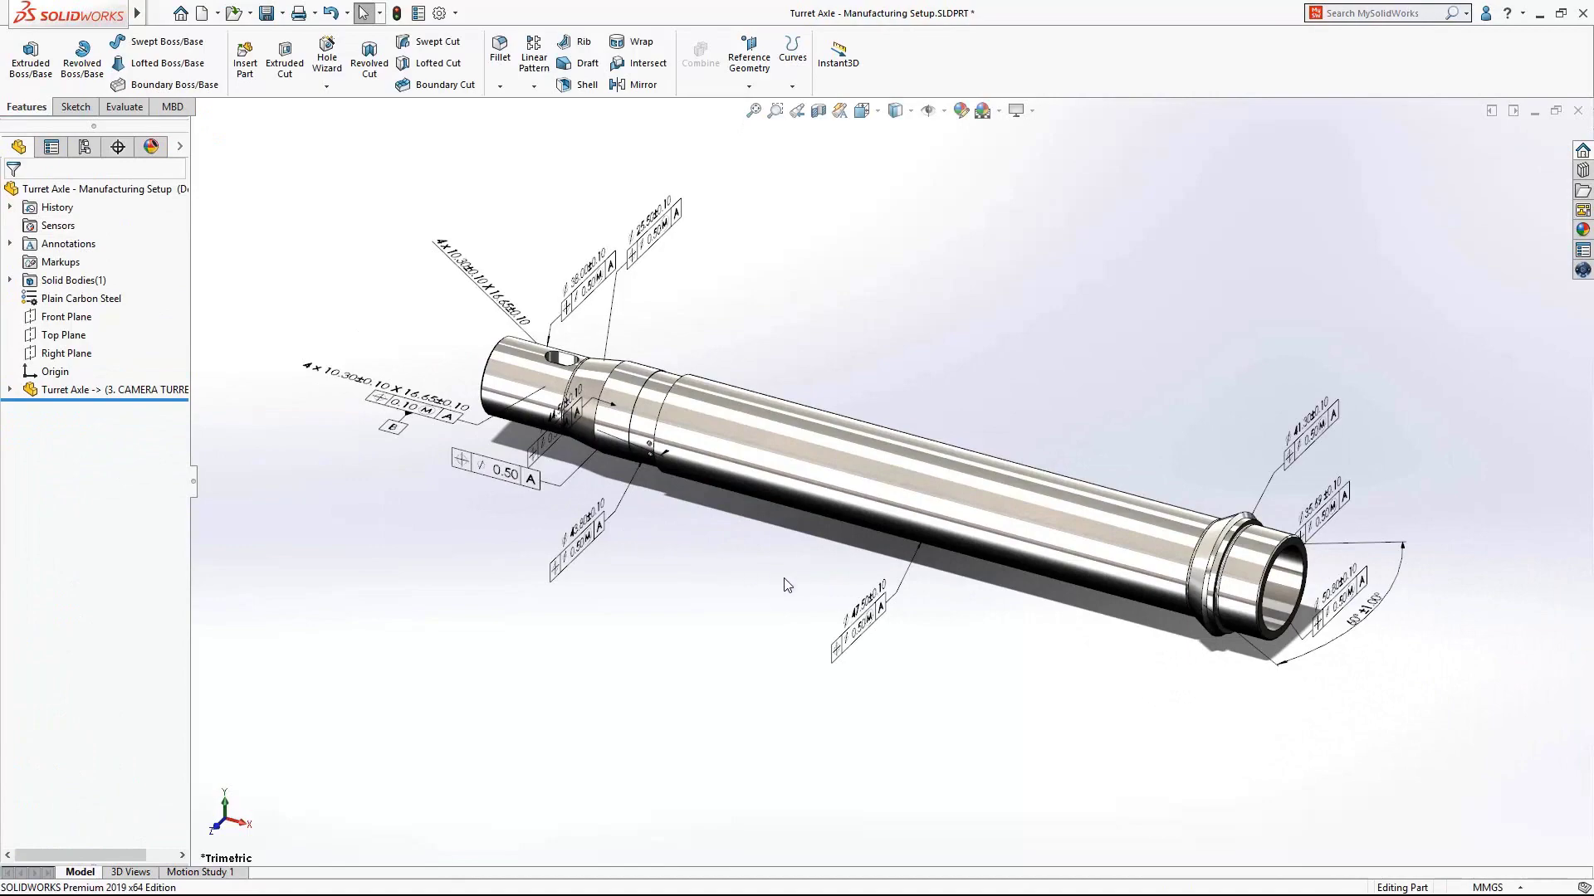
Zoom in on the axle to review its ballooned inspection characteristics.
mouse_move(787, 585)
middle_mouse_down("shift")
mouse_move(789, 560)
mouse_move(970, 473)
middle_mouse_up("shift")
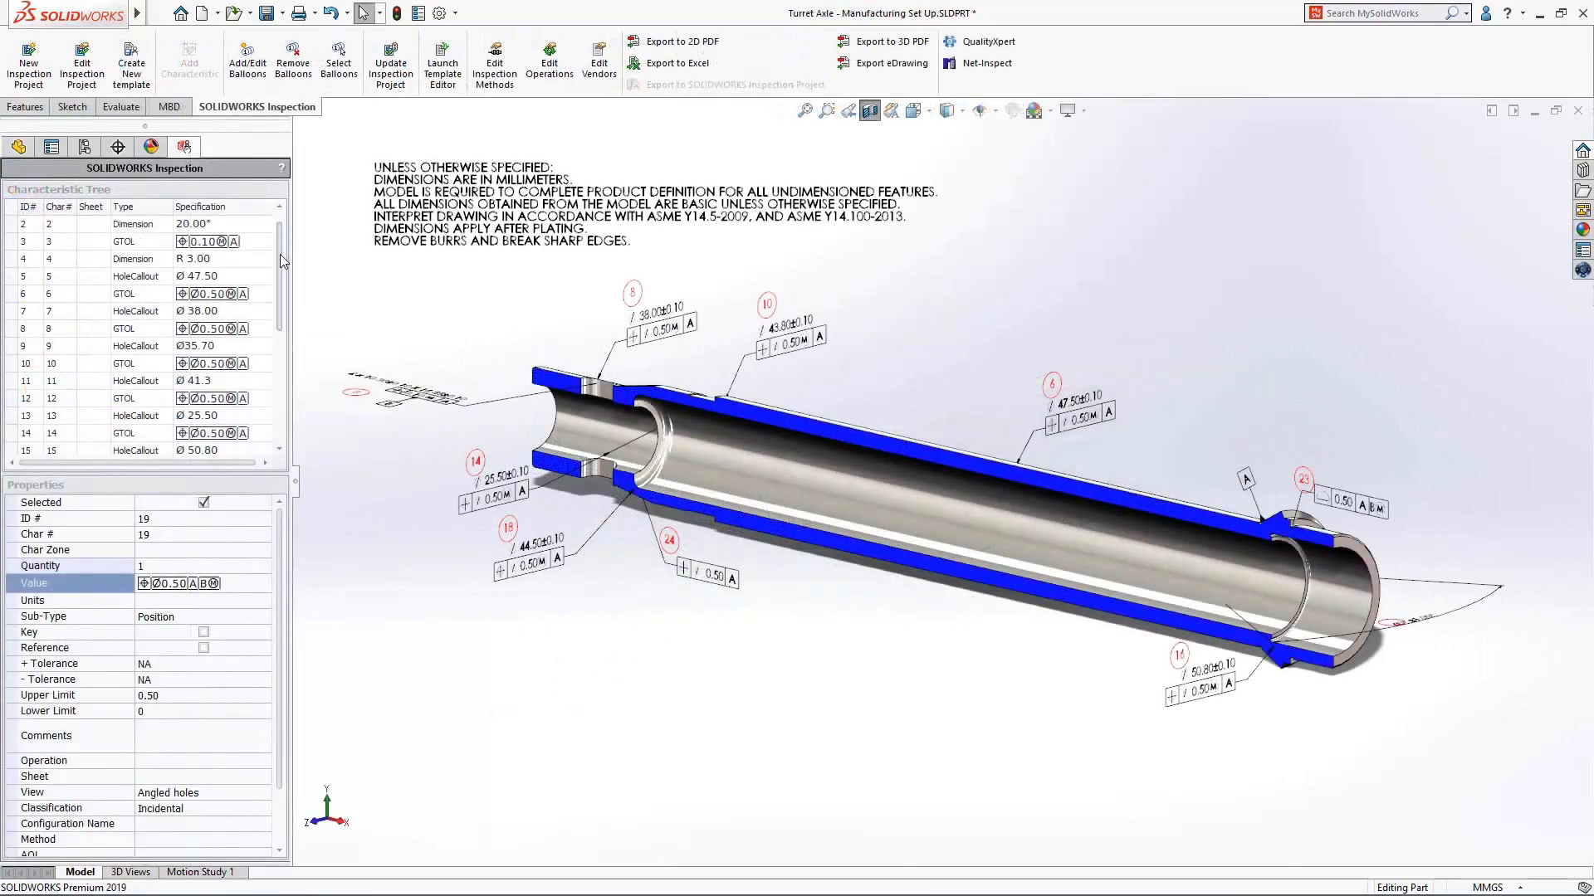
left_click_drag(281, 254, 286, 361)
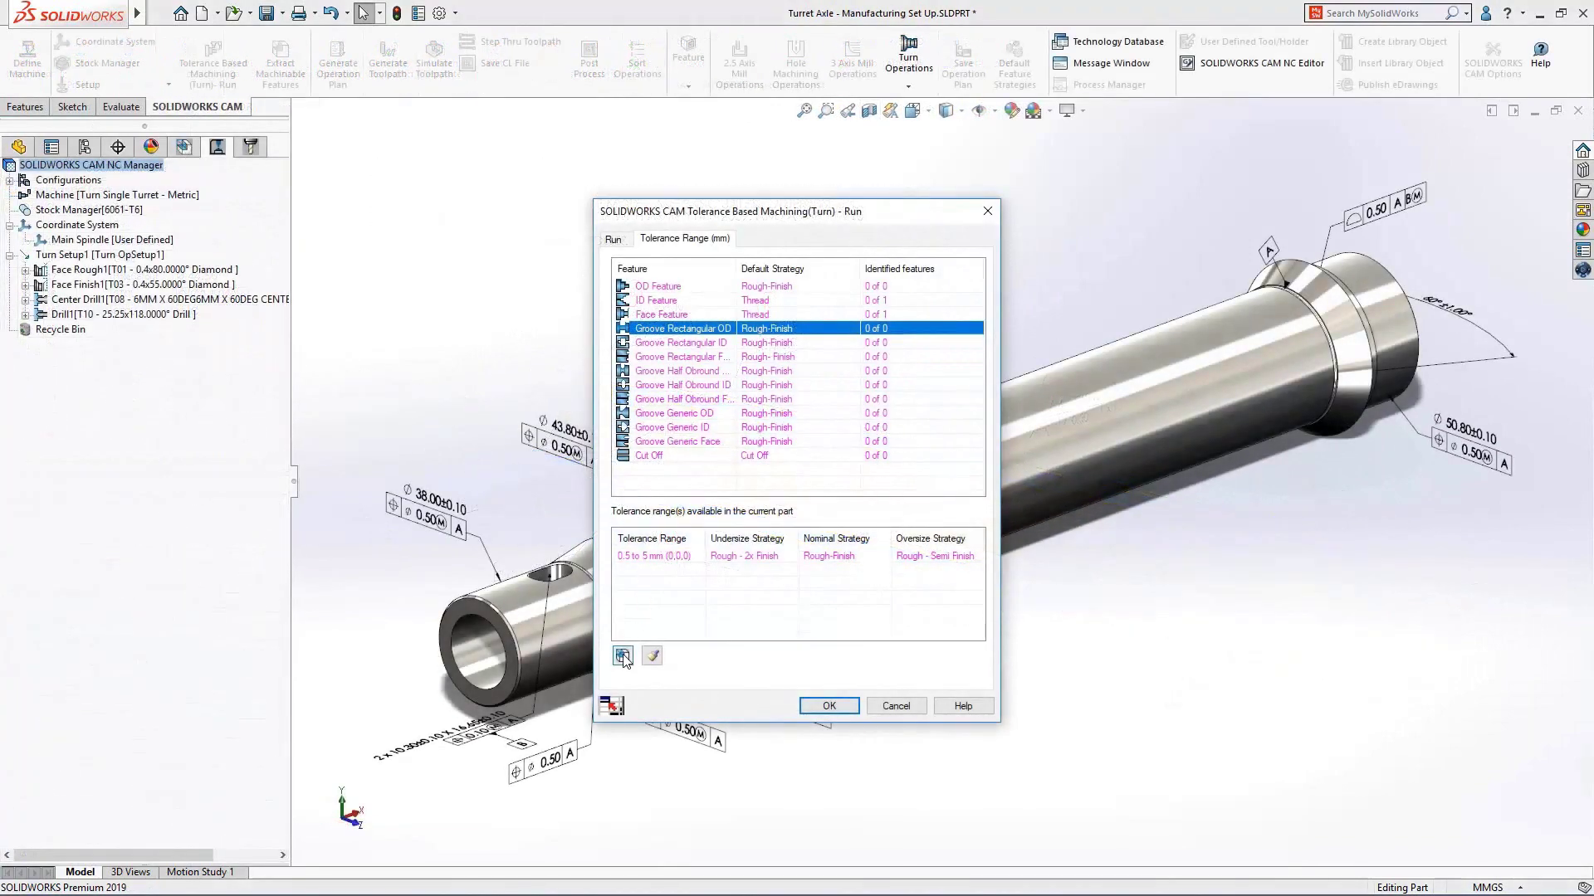
Run Tolerance Based Machining (Turn) to generate face rough, face finish, center drill and drill toolpaths.
left_click(623, 656)
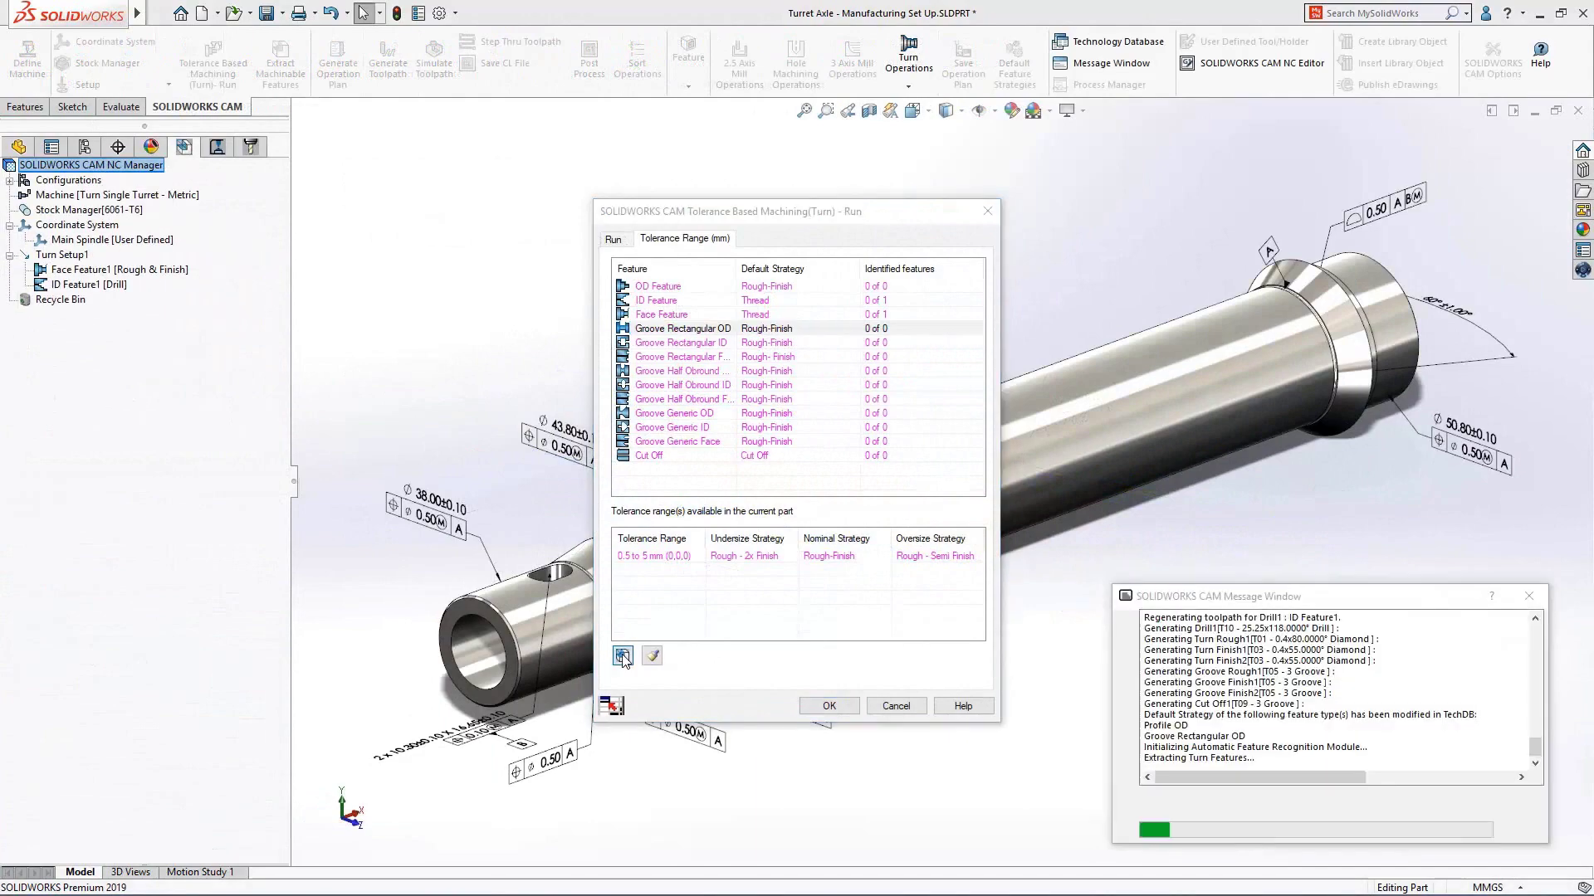